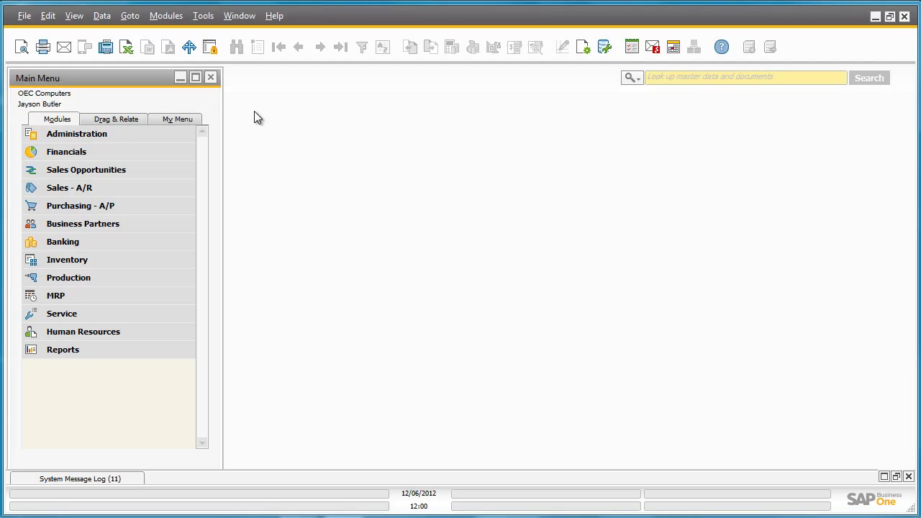
Step: Start a new Goods Receipt PO for vendor V60000, CTI Computers
click(173, 206)
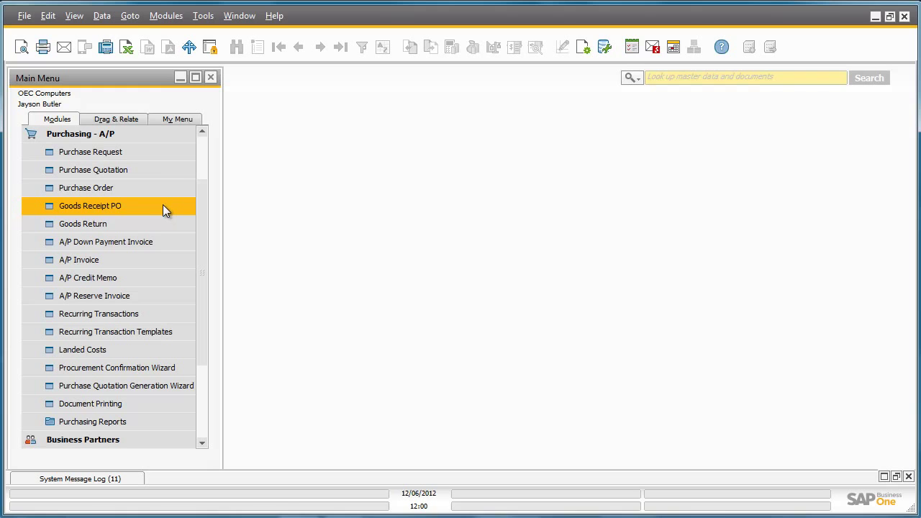
click(161, 206)
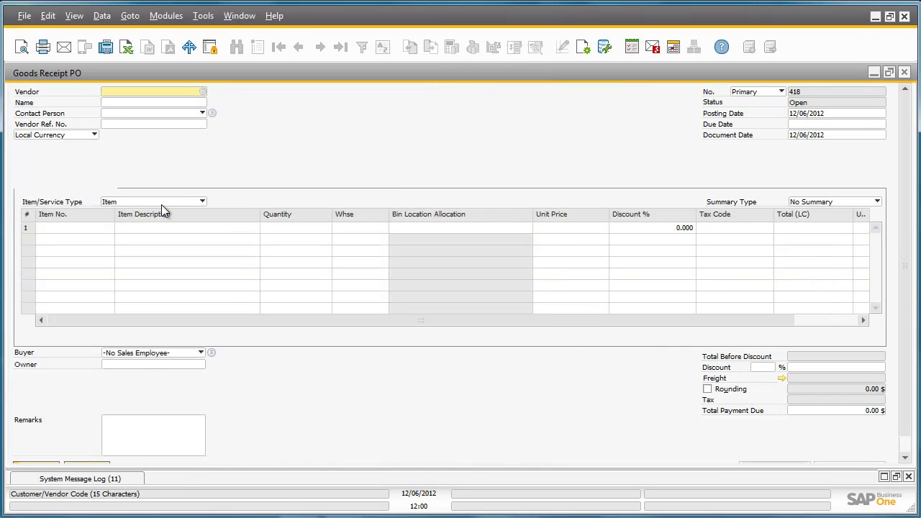
click(204, 92)
click(321, 368)
click(330, 451)
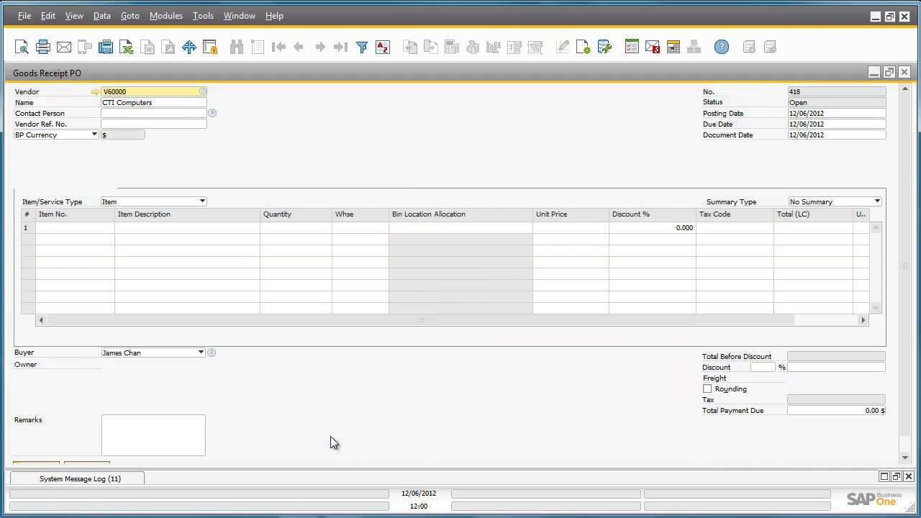
Step: Add SDHC 64 GB CLASS 10 (I00013) on row 1 with quantity 50
click(99, 228)
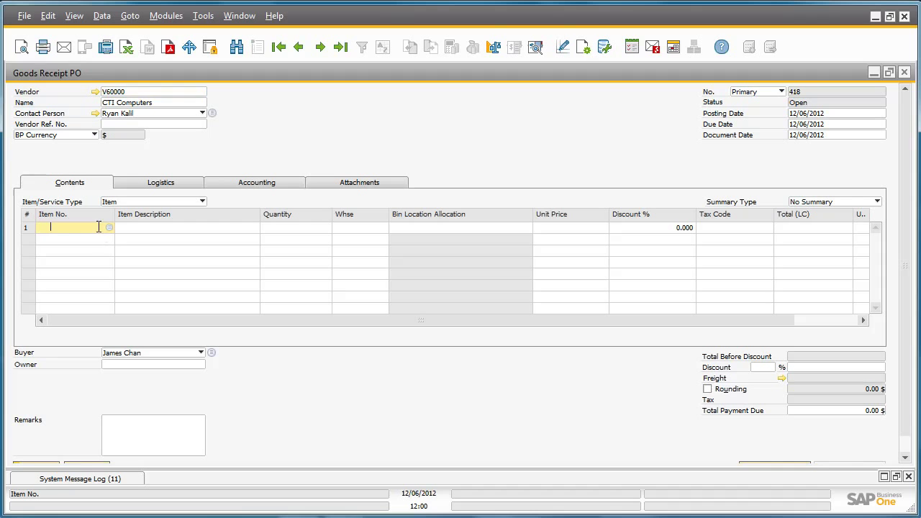
click(107, 227)
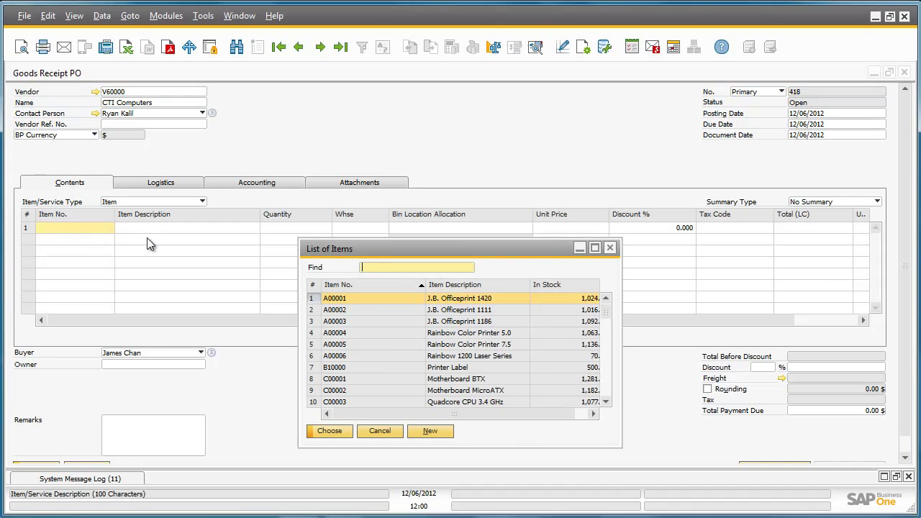
click(475, 286)
text(SD)
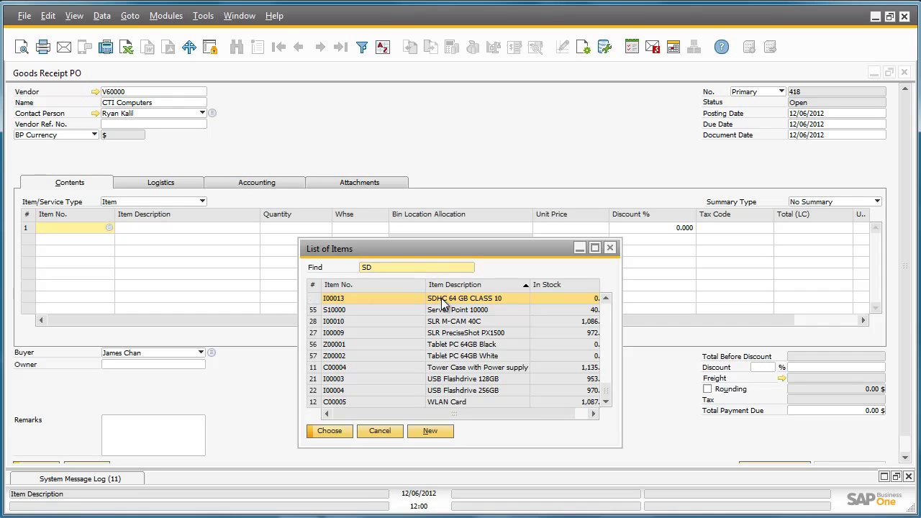
double_click(443, 304)
click(321, 228)
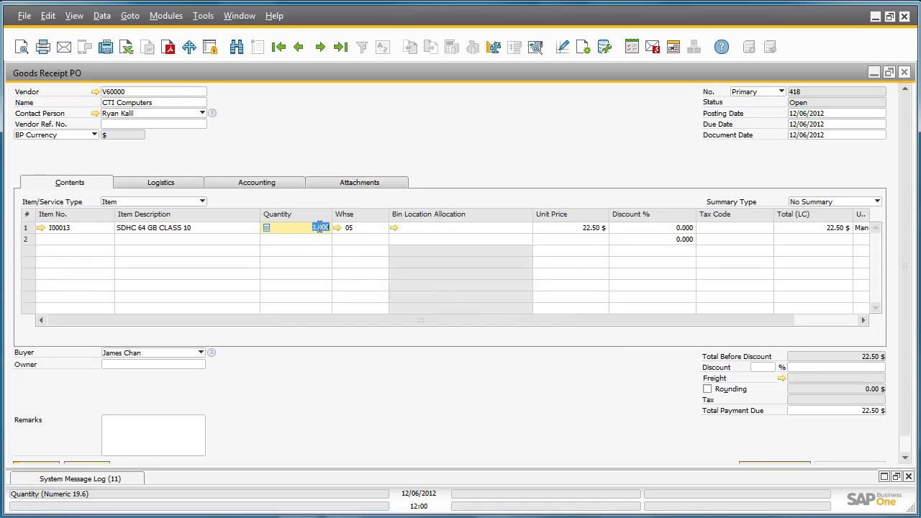
text(50)
key(Tab)
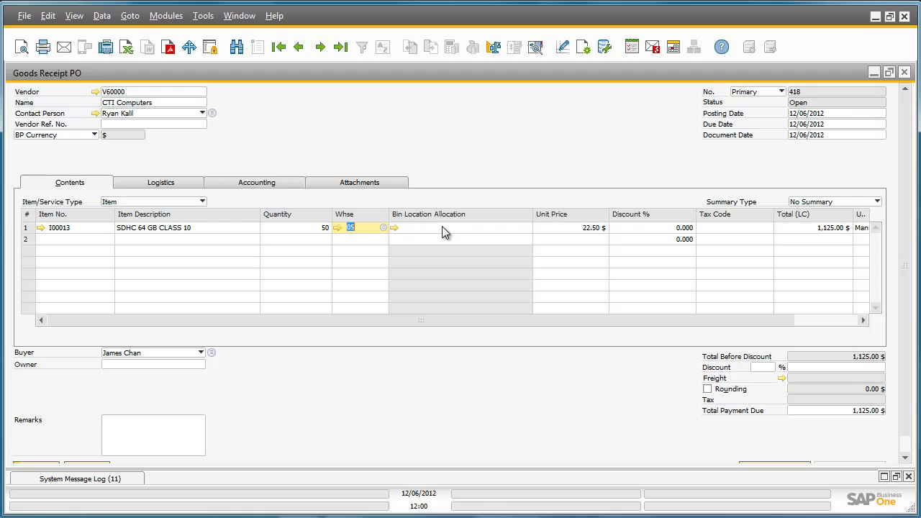
Step: Allocate 25 units of row 1 to bin 05-A4-S4-L1
click(396, 229)
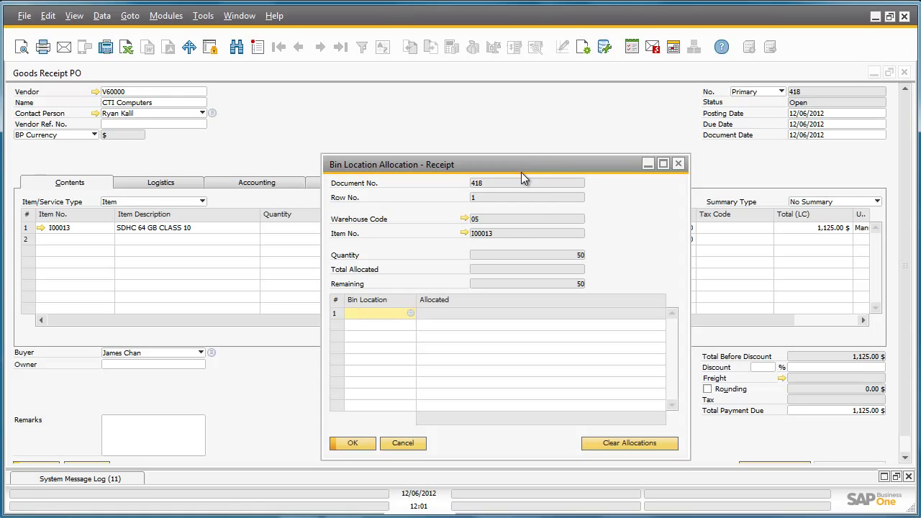
click(411, 314)
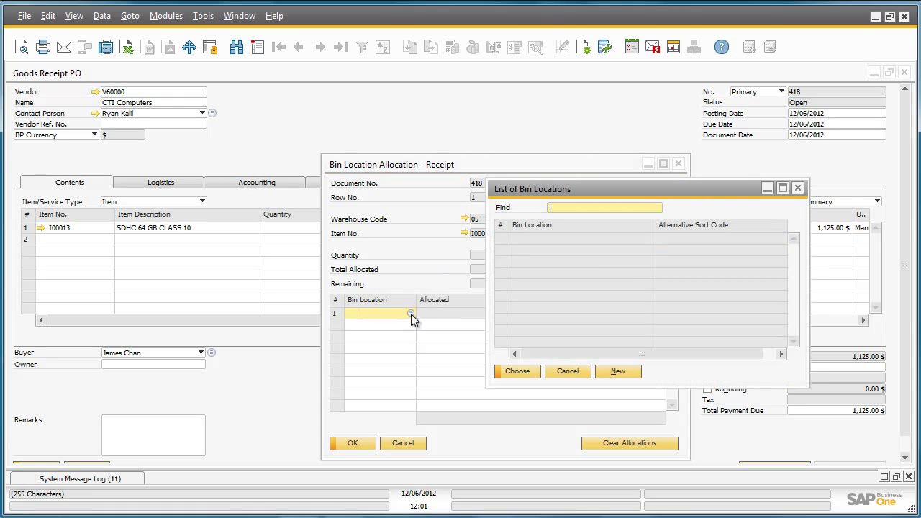
double_click(567, 243)
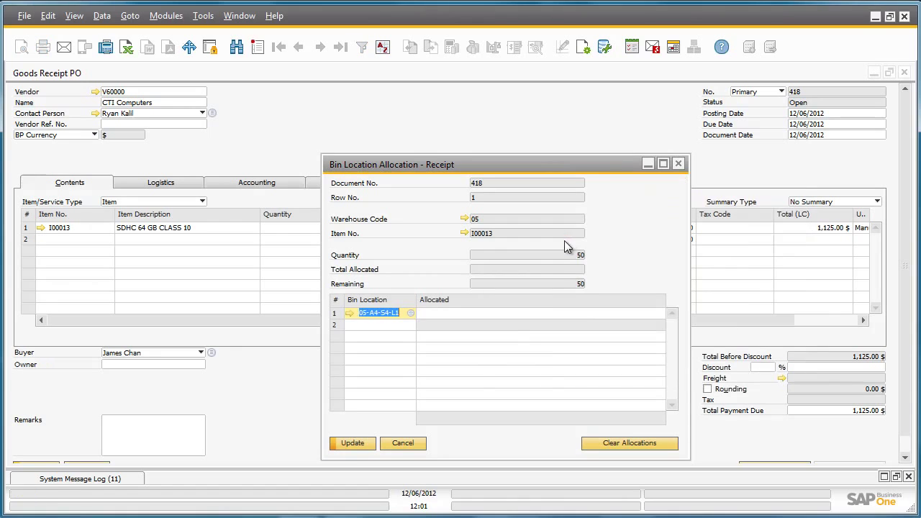
click(550, 312)
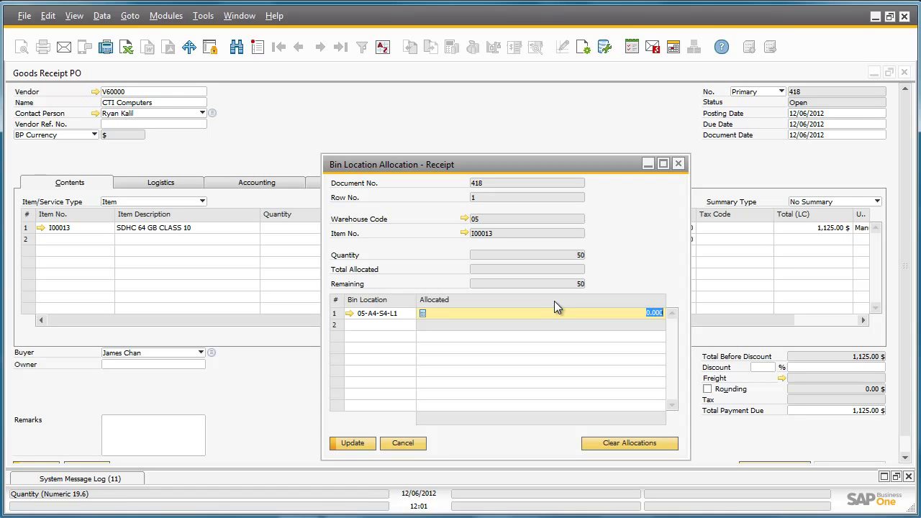
text(25)
Step: Allocate the remaining 25 units to bin 05-A4-S4-L2 and apply the allocation
click(403, 325)
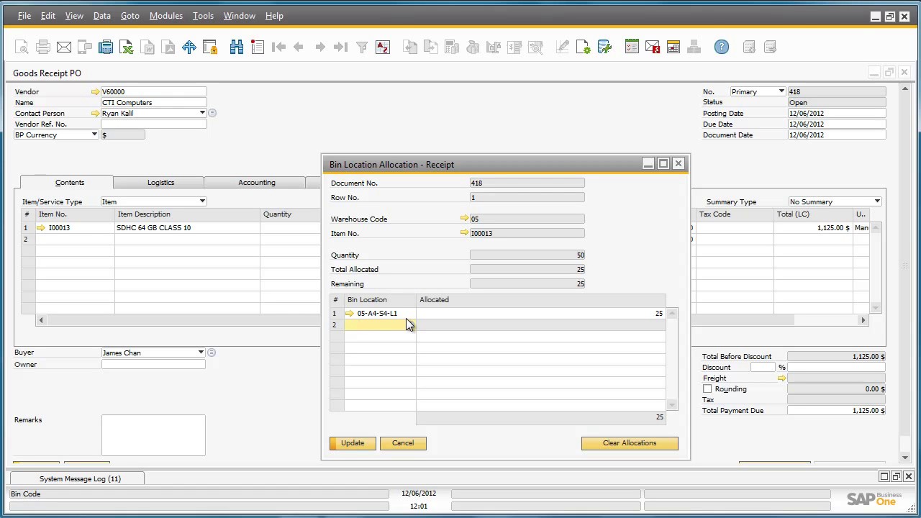
text(05-a4-s4-l2)
key(Tab)
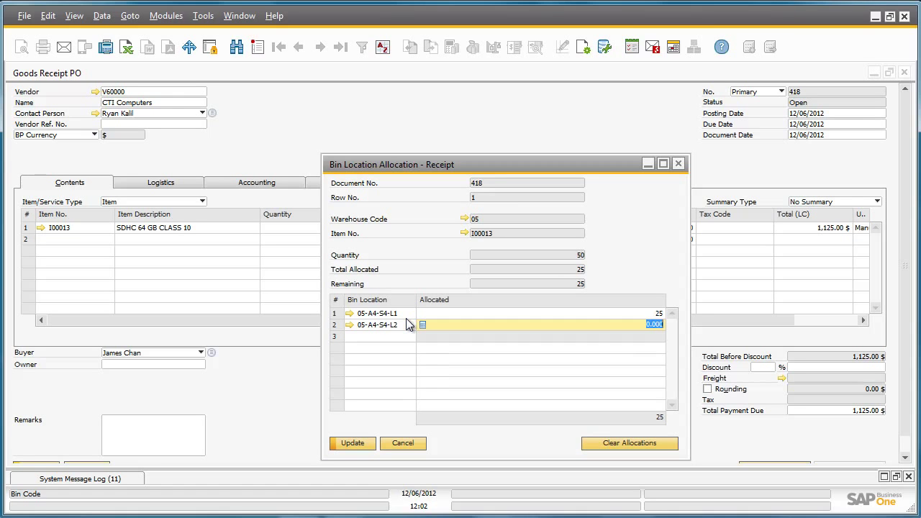
text(25)
key(Tab)
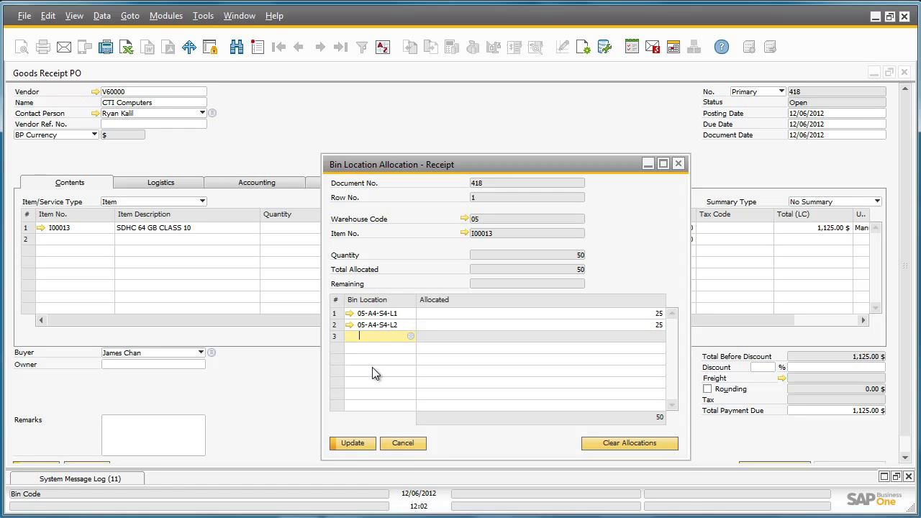
click(366, 443)
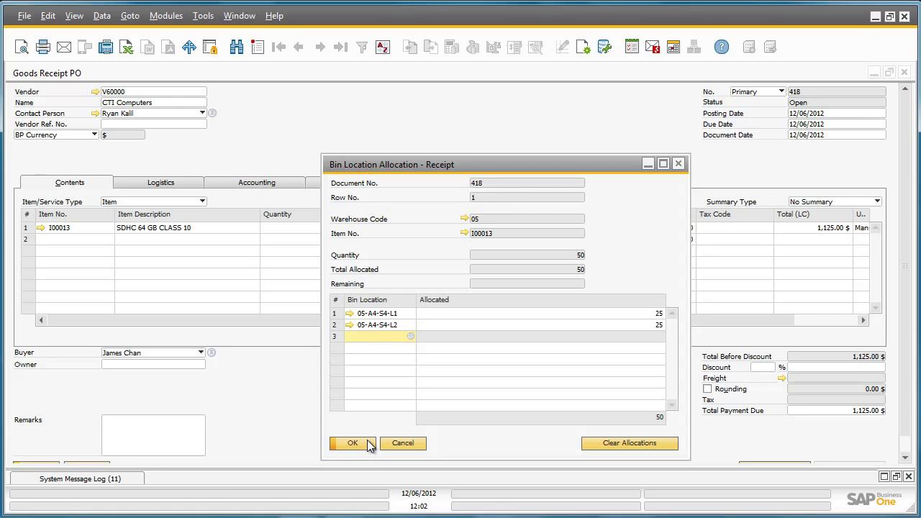
click(367, 443)
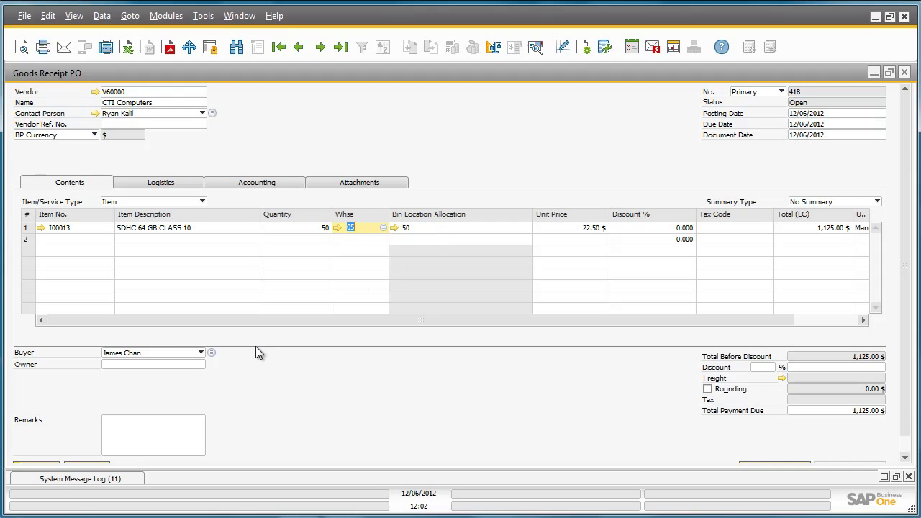
Step: Add the goods receipt PO, confirm posting, and close the form
scroll(910, 428, down, 1)
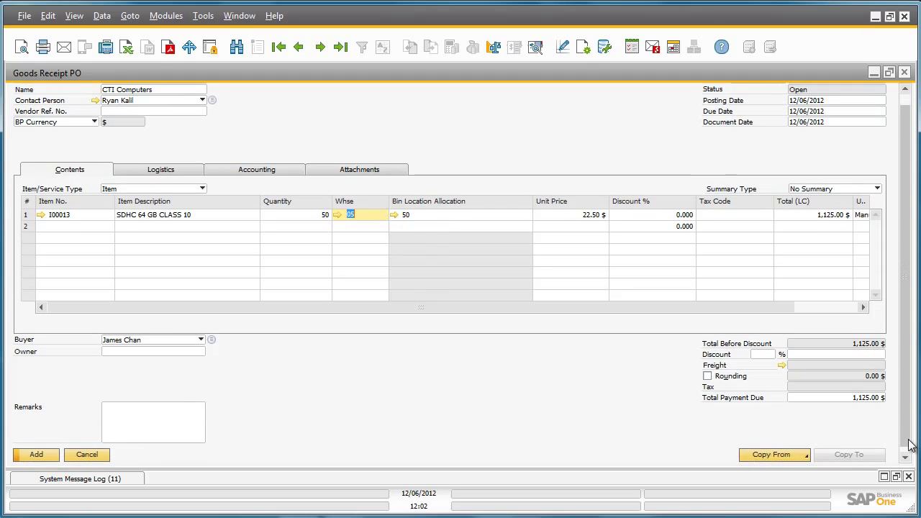
click(56, 455)
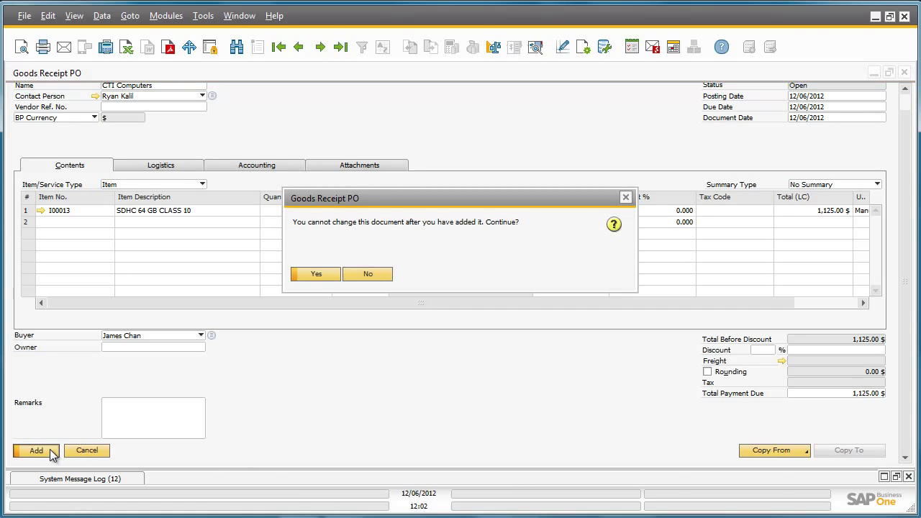
click(318, 274)
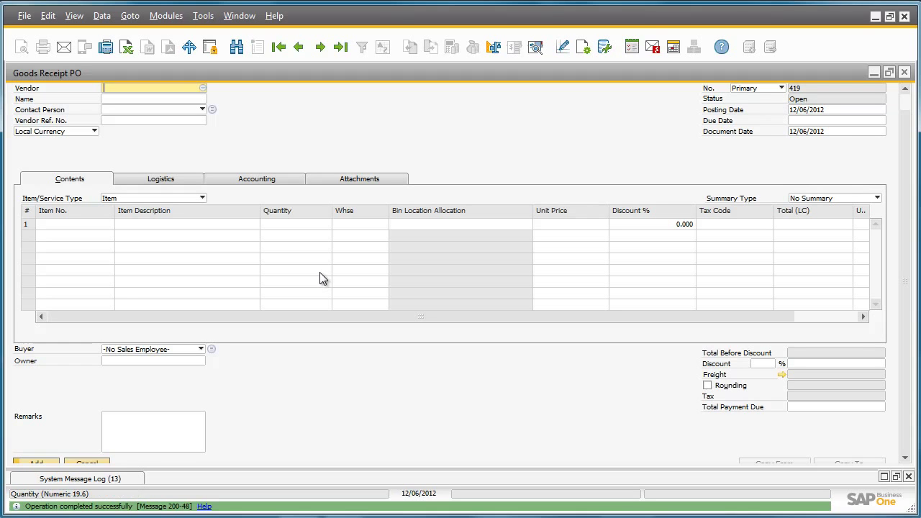
click(904, 72)
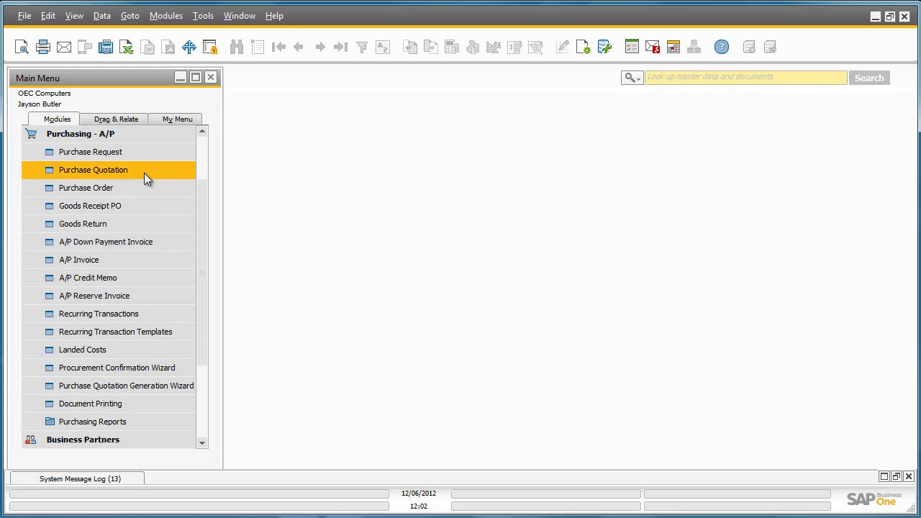
Step: Run the Bin Location Content List and select both bins 05-A4-S4-L1 and 05-A4-S4-L2
click(128, 136)
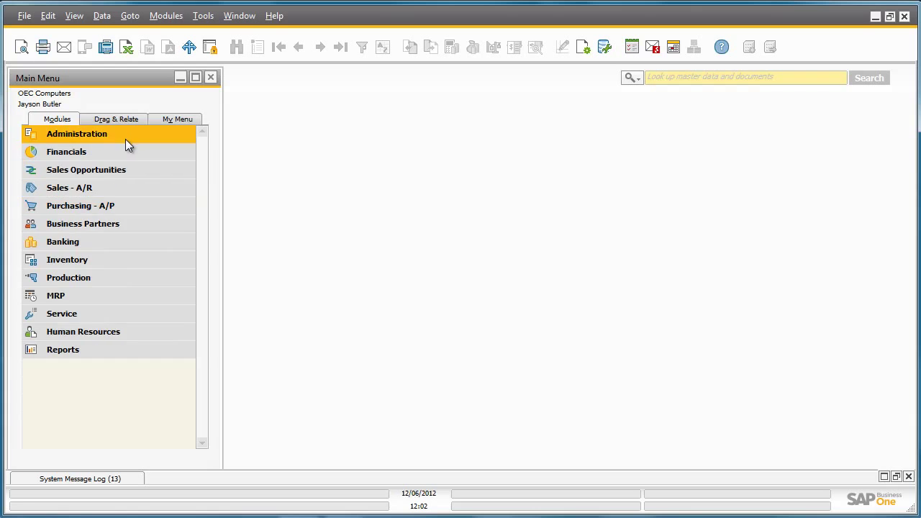
click(109, 257)
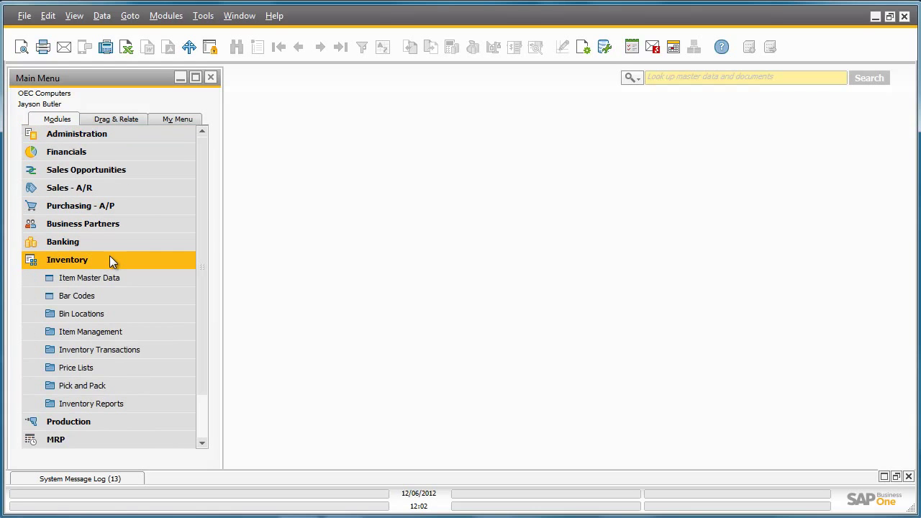
click(128, 403)
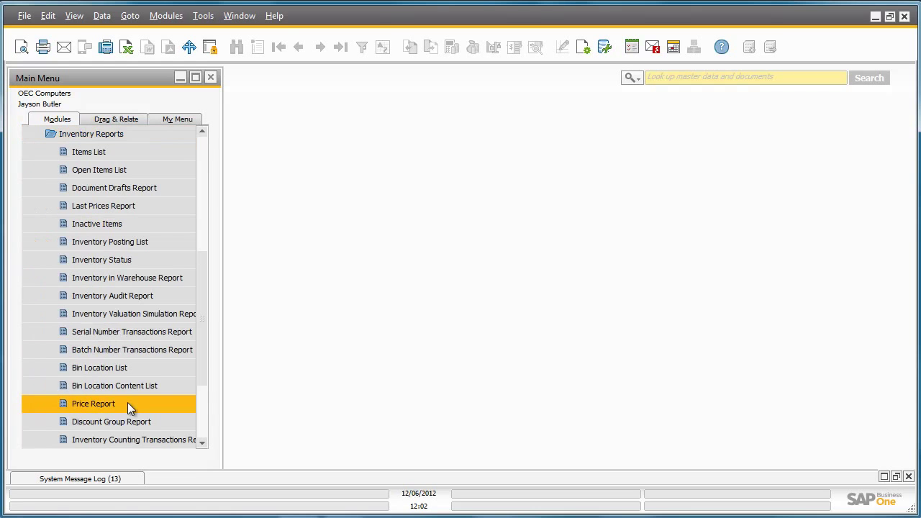
click(173, 384)
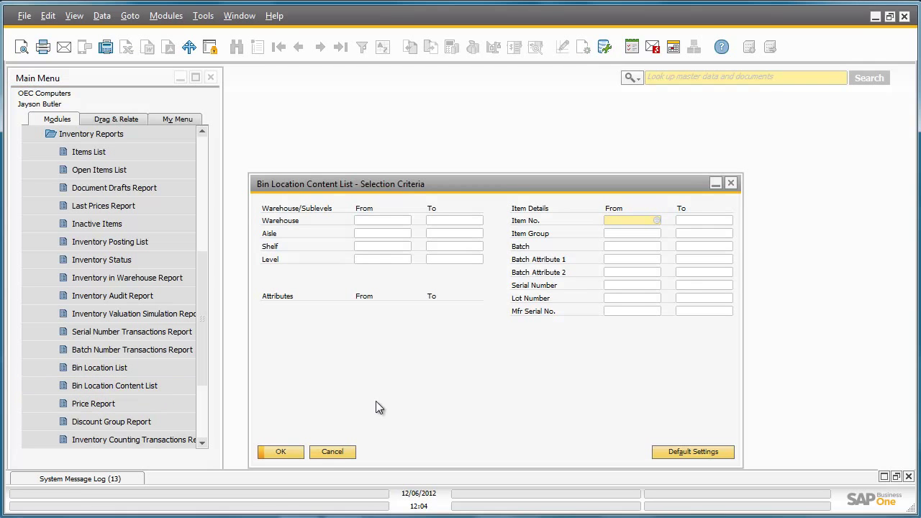
click(285, 452)
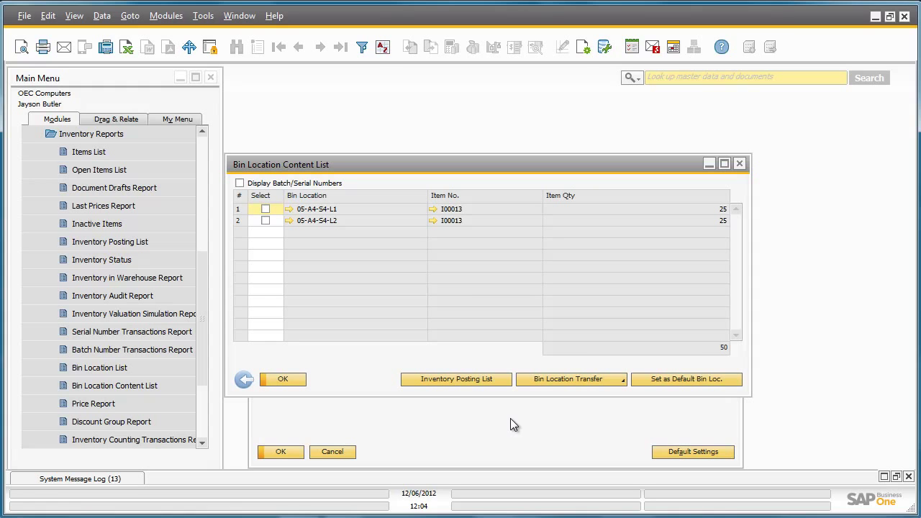
click(265, 208)
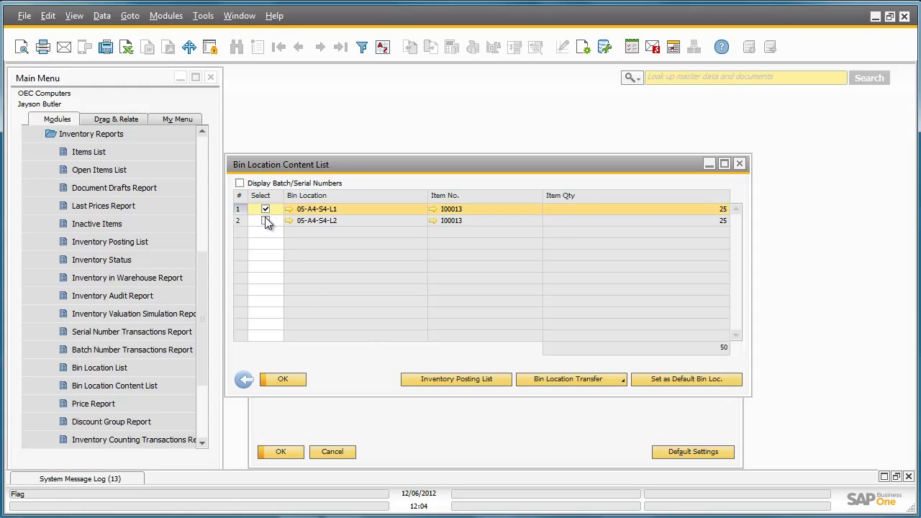
click(266, 221)
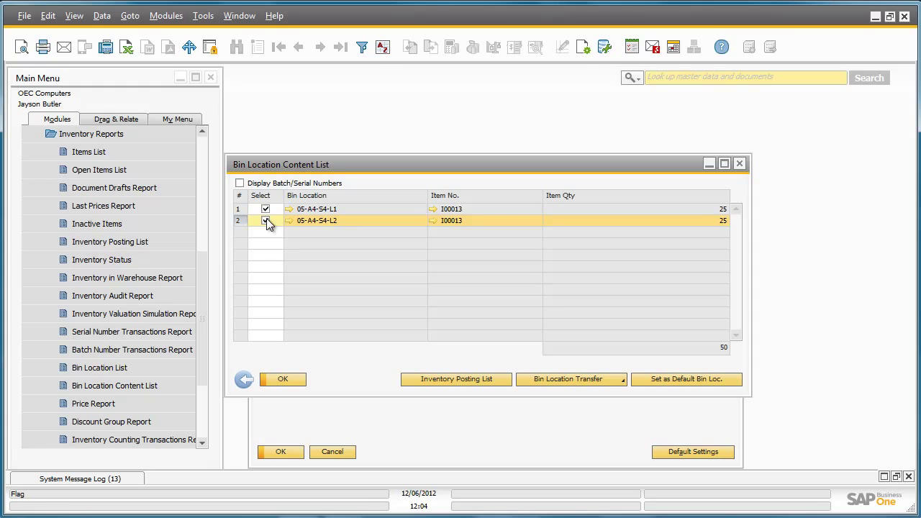
Step: Review the inventory postings for both bins in a widened window, then close the bin reports
click(499, 378)
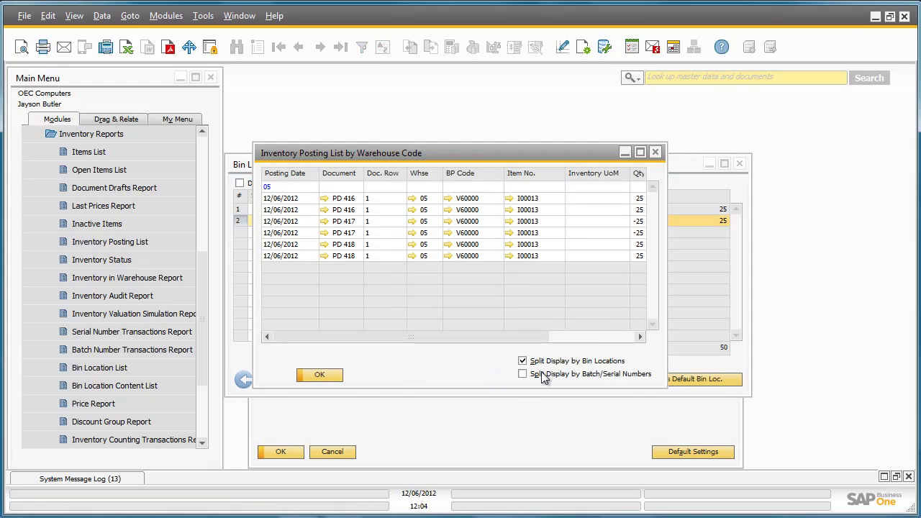
drag(667, 314, 808, 315)
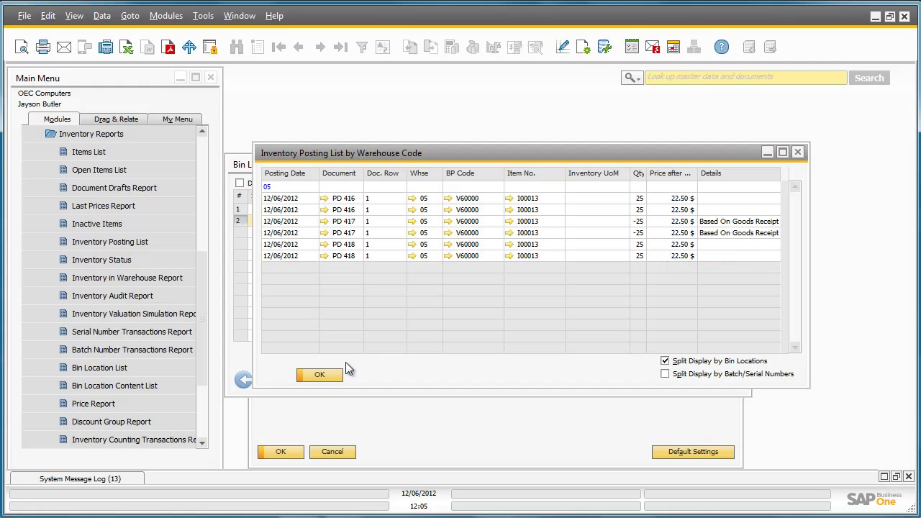
click(319, 376)
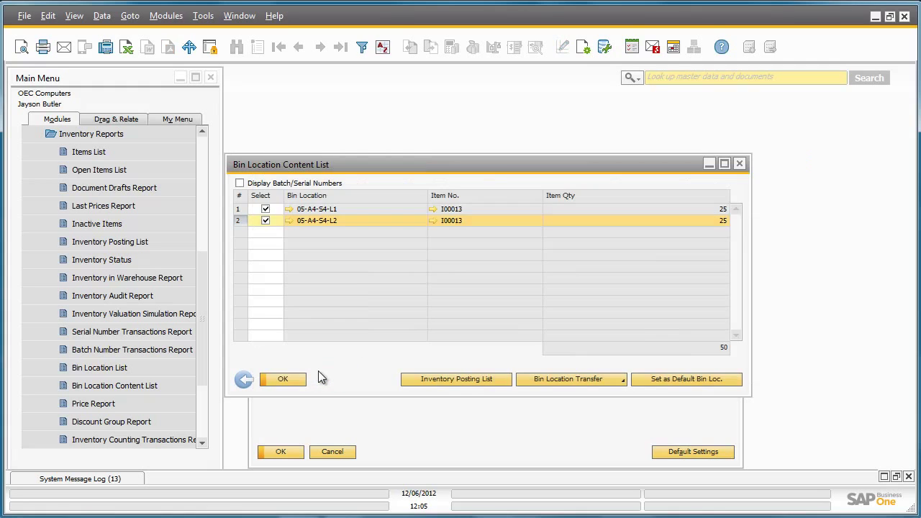
click(290, 379)
key(Escape)
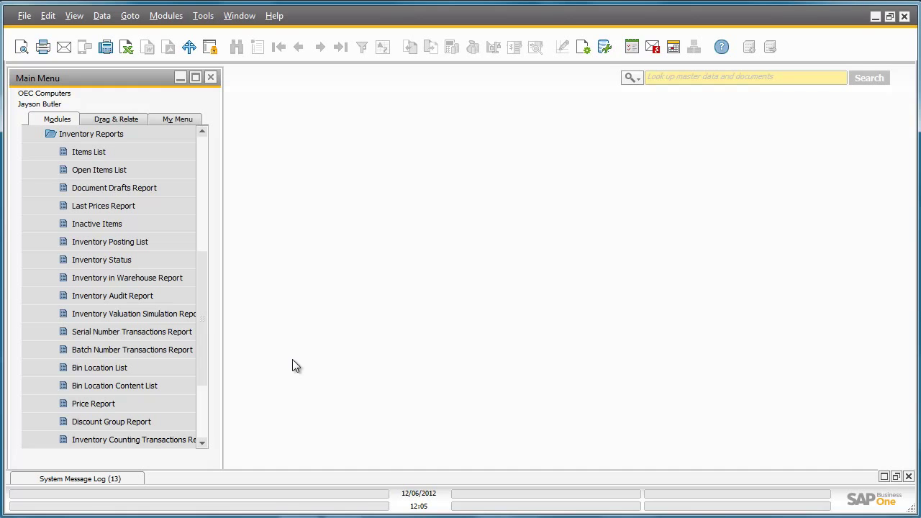
Step: Start a sales order for customer C23900, Parameter Technology, with delivery date 12/06/2012
click(144, 135)
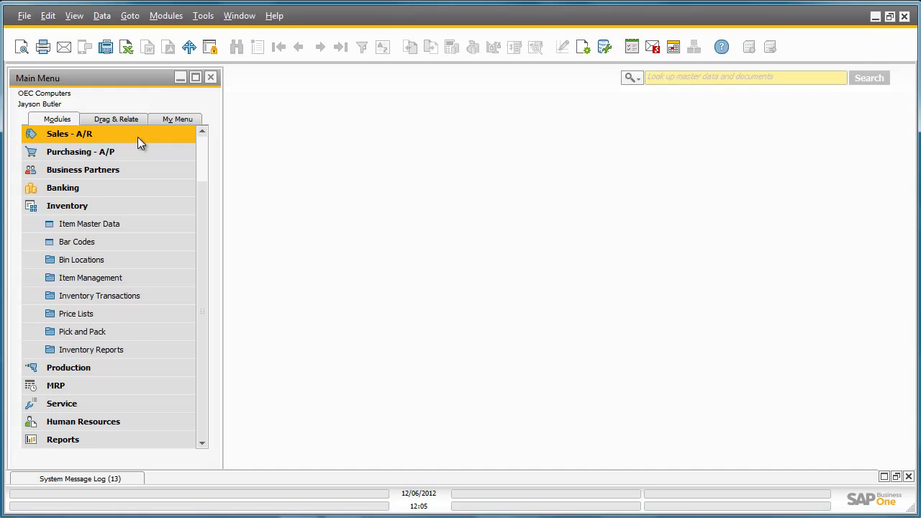
click(140, 143)
click(140, 166)
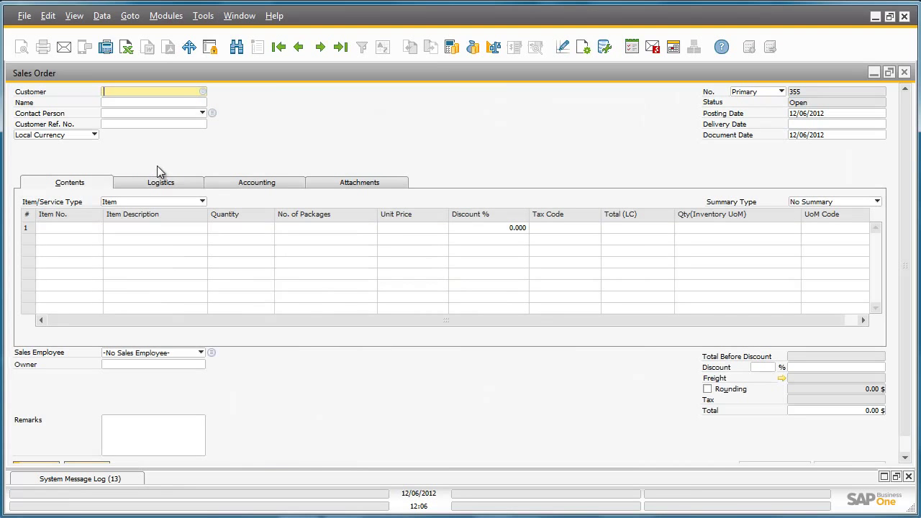
click(202, 92)
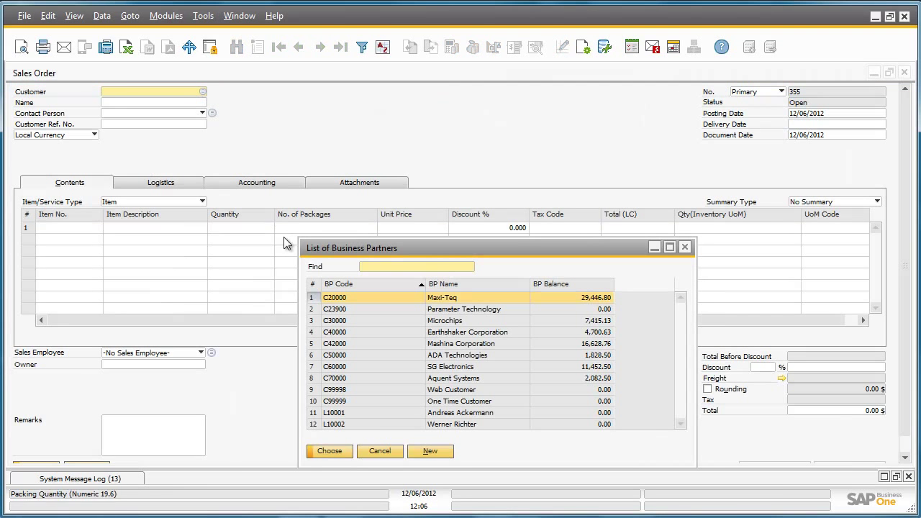
click(311, 310)
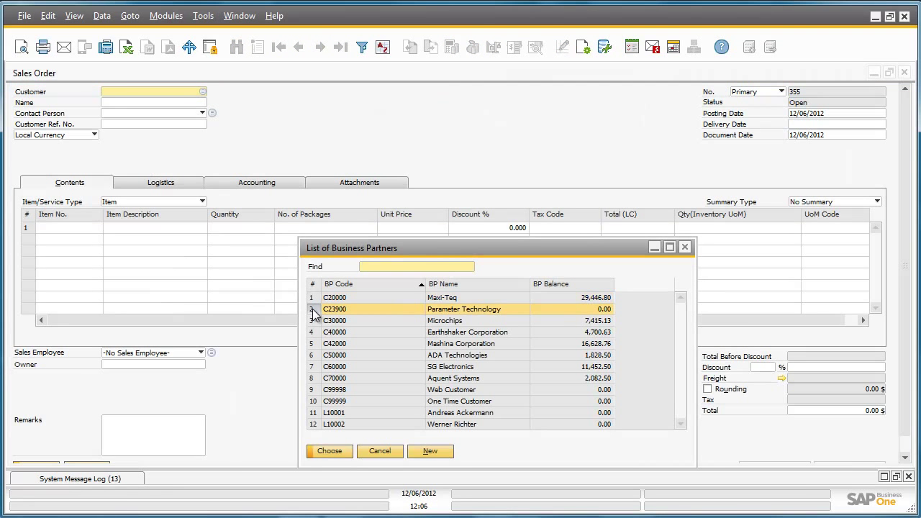
click(331, 451)
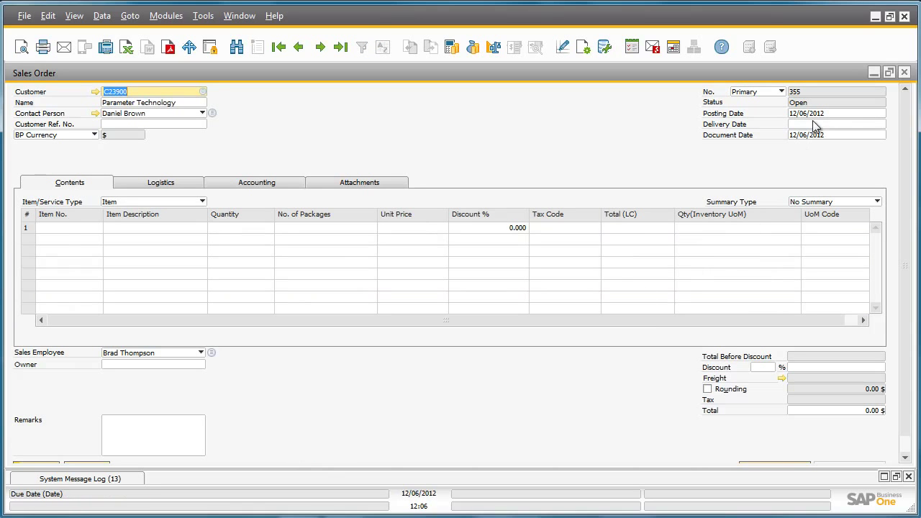
click(814, 126)
text(1)
key(Tab)
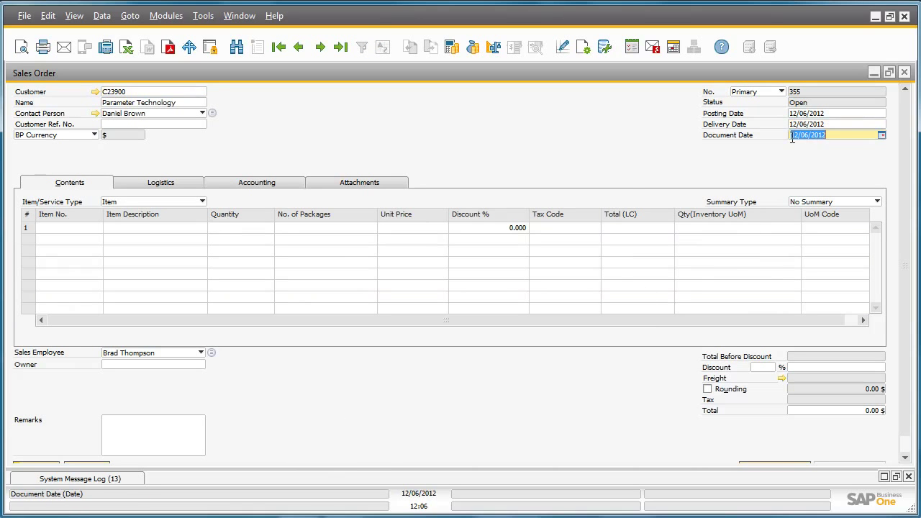
Step: Add 30 units of SDHC 64 GB CLASS 10 and save the sales order
click(80, 230)
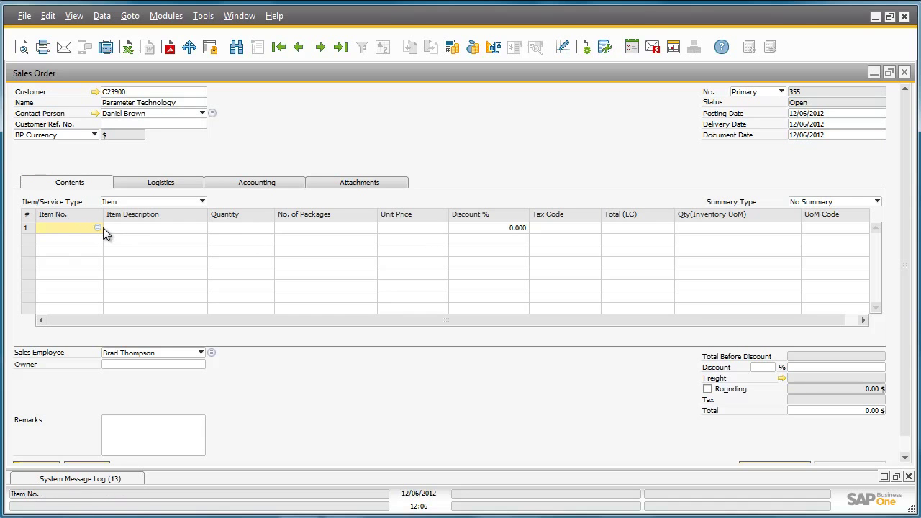
click(97, 228)
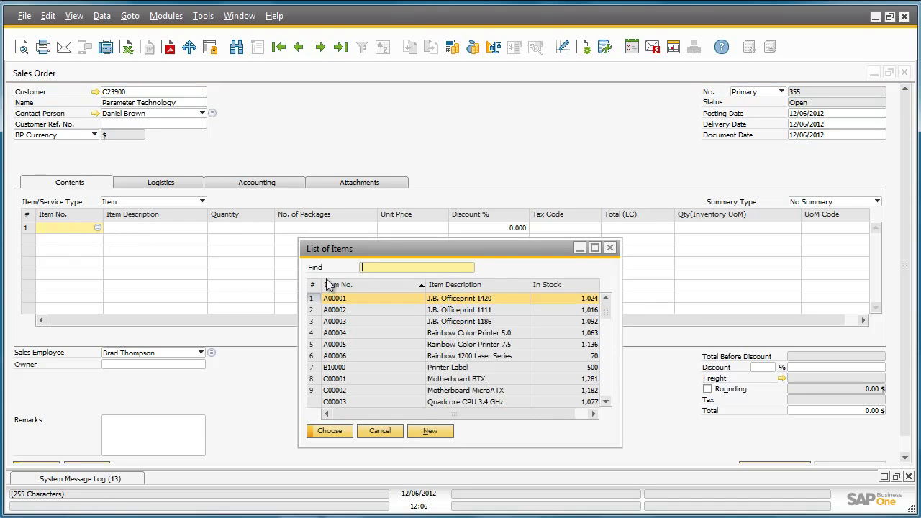
click(451, 286)
text(SD)
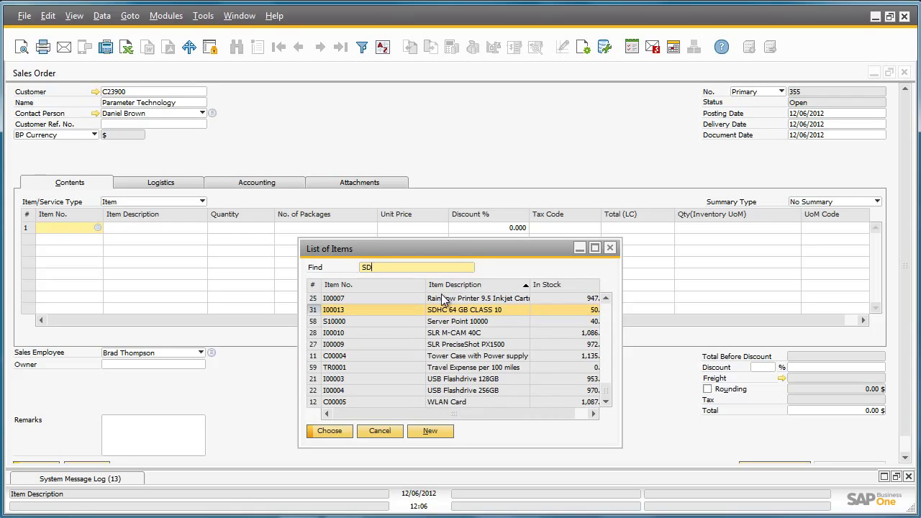
double_click(436, 311)
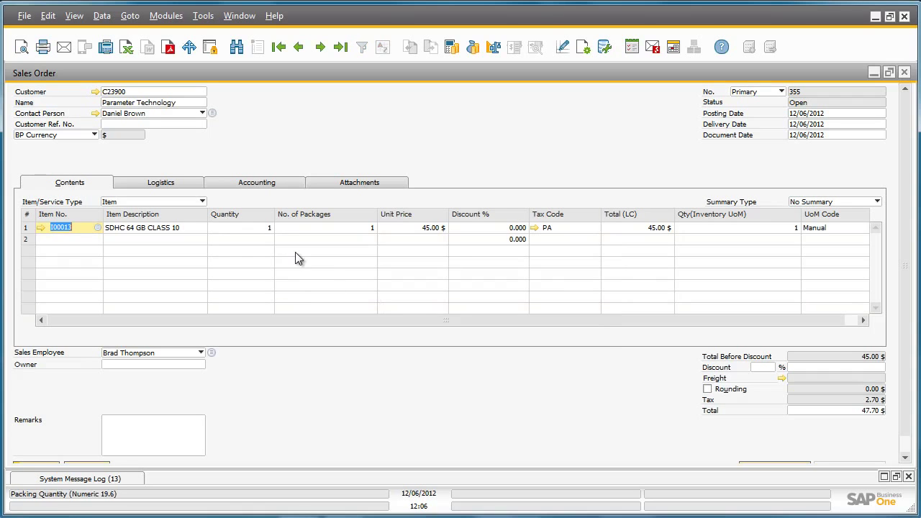
click(266, 229)
click(266, 229)
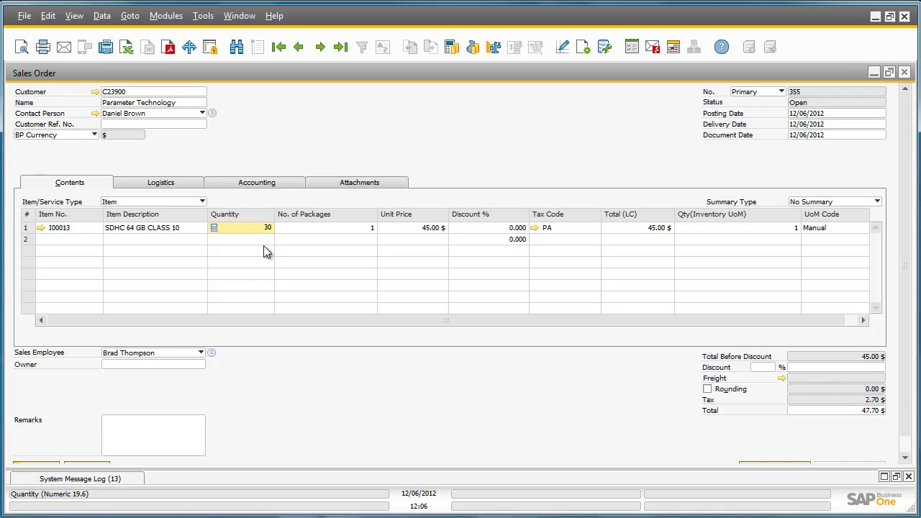
scroll(911, 278, down, 1)
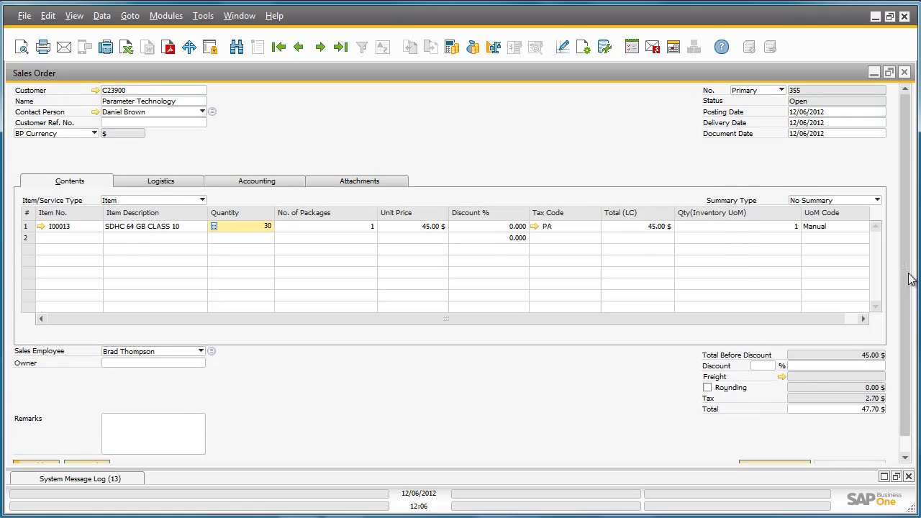
scroll(911, 279, down, 1)
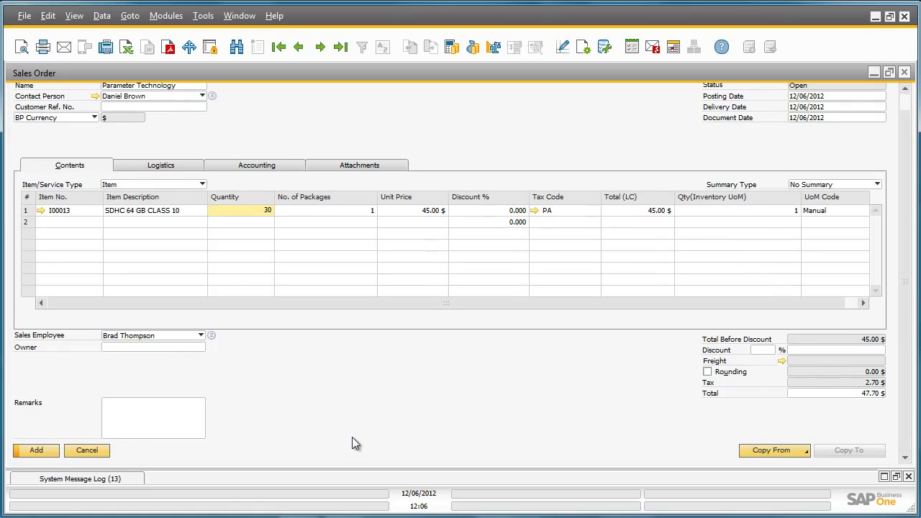
click(50, 450)
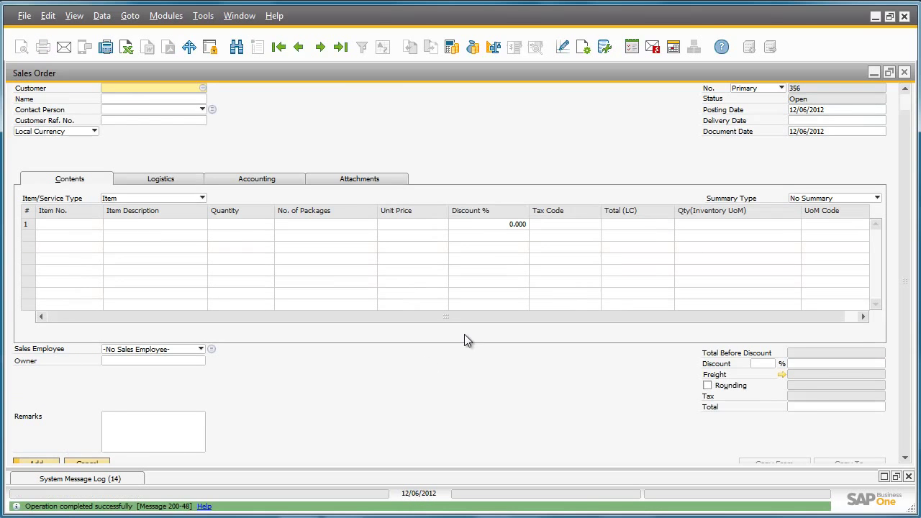
Step: Close the sales order and open Inventory > Pick and Pack > Pick and Pack Manager
click(905, 72)
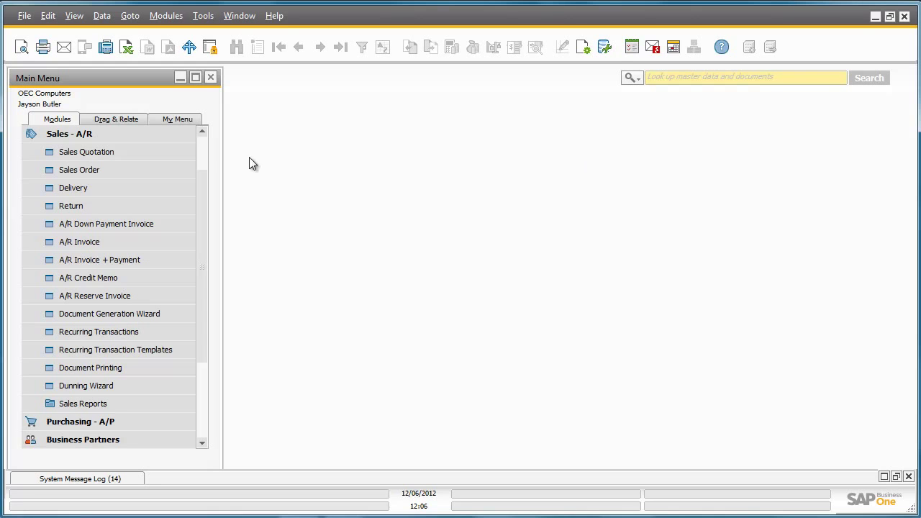
click(175, 137)
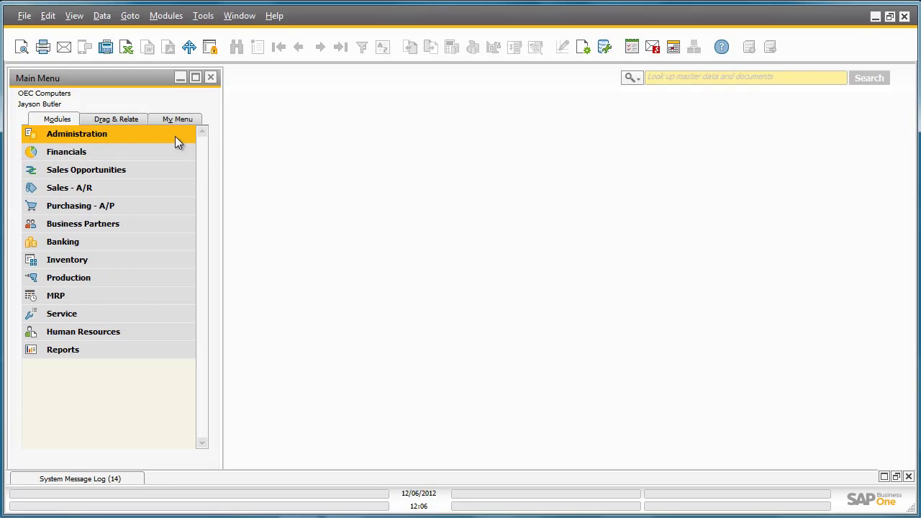
click(167, 257)
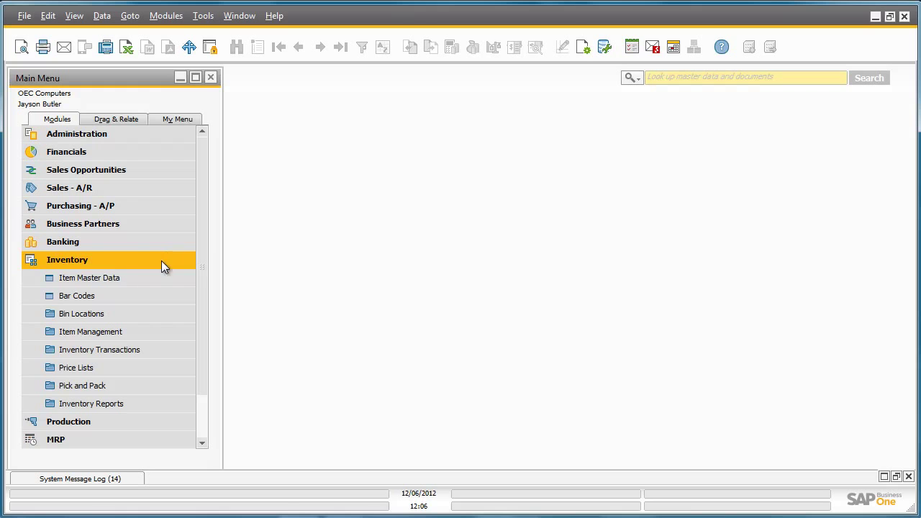
click(157, 384)
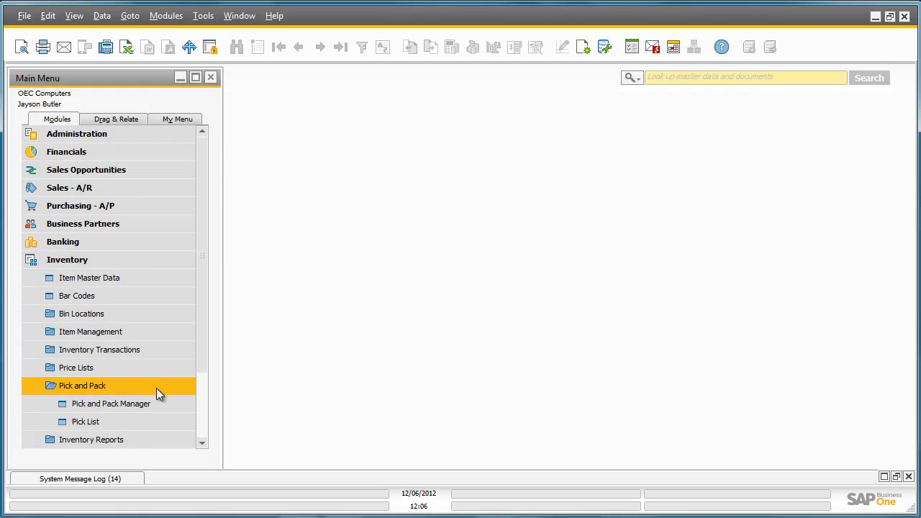
click(157, 406)
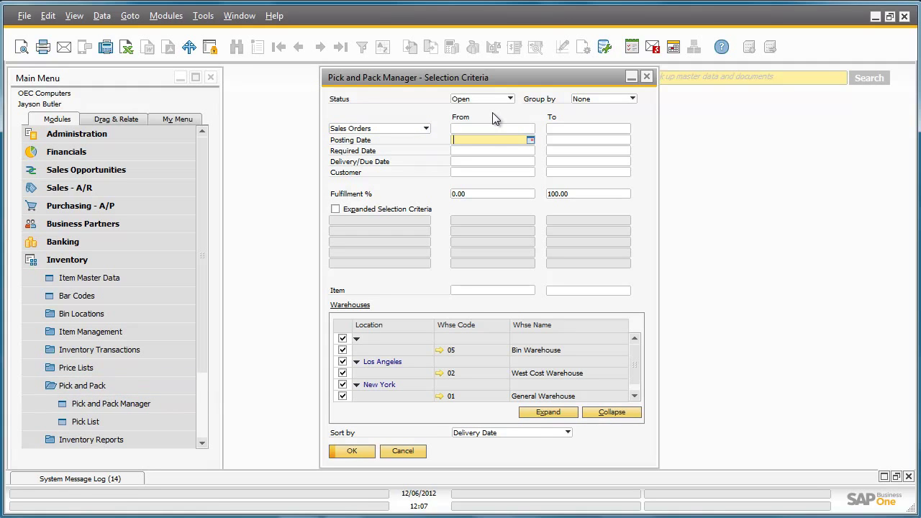
Step: Set the posting date range to today, 12/06/2012, and list matching open sales orders
text(t)
click(567, 141)
text(t)
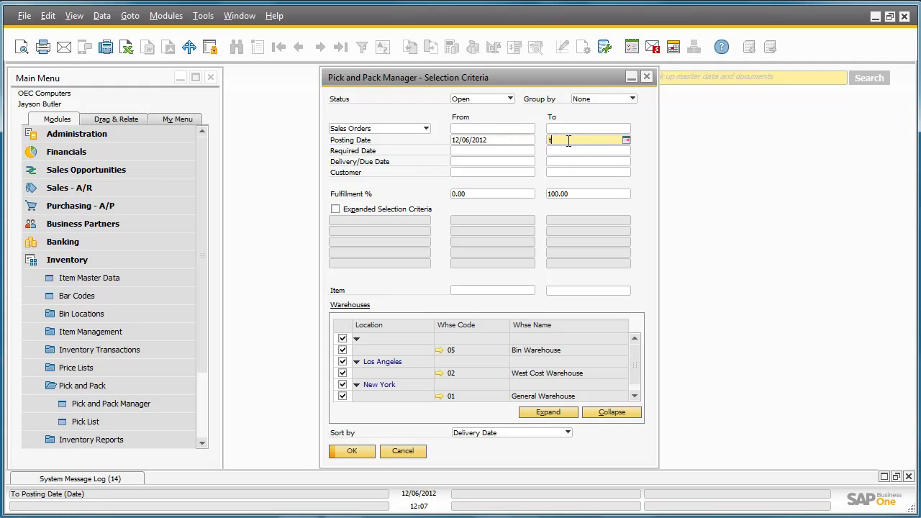
key(Tab)
click(353, 451)
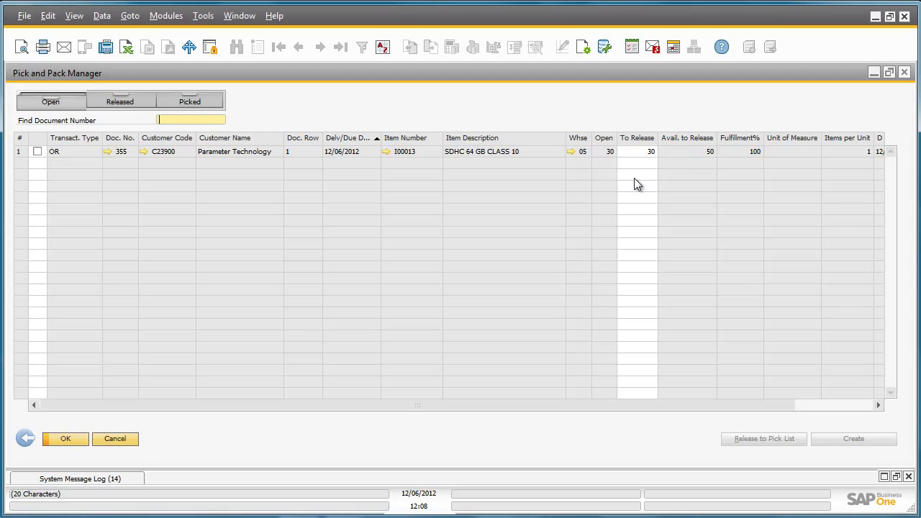
Step: Mark sales order 355's line and release it to a pick list
click(37, 153)
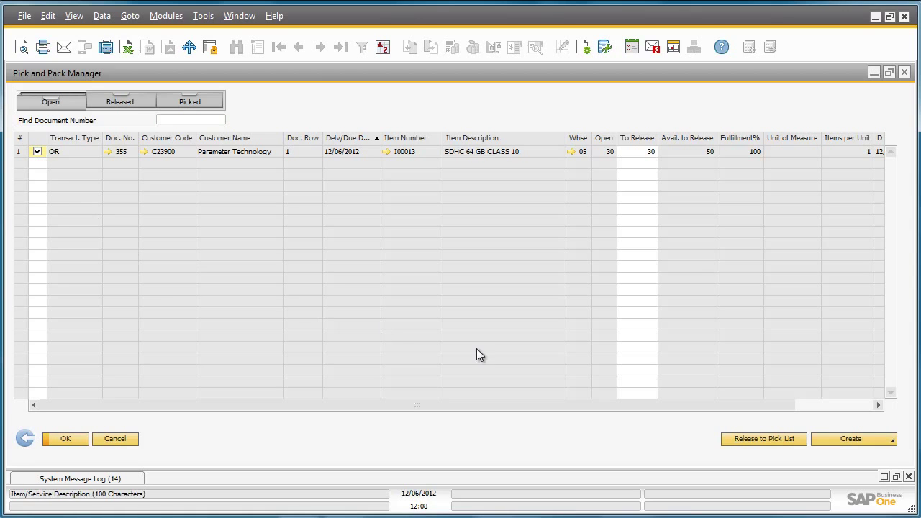
click(744, 440)
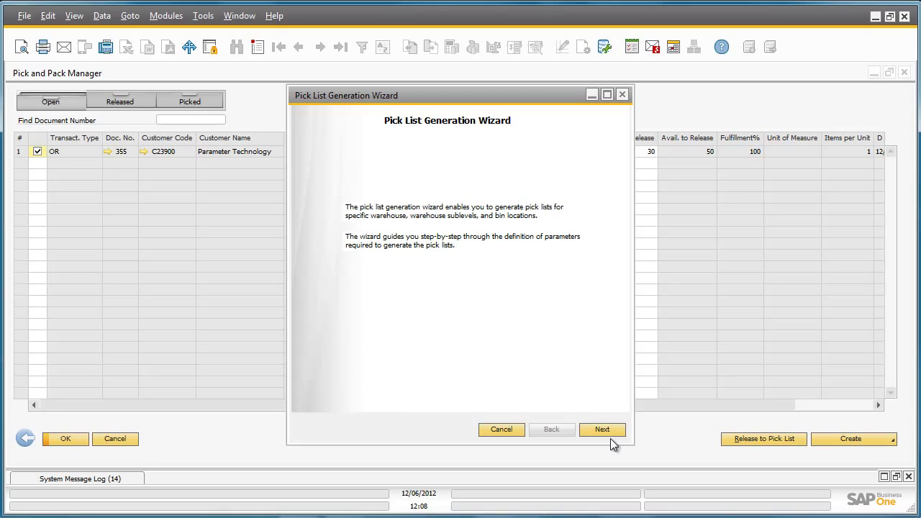
Step: Step through the Pick List Generation Wizard and generate pick list 1 for 30 units
click(611, 431)
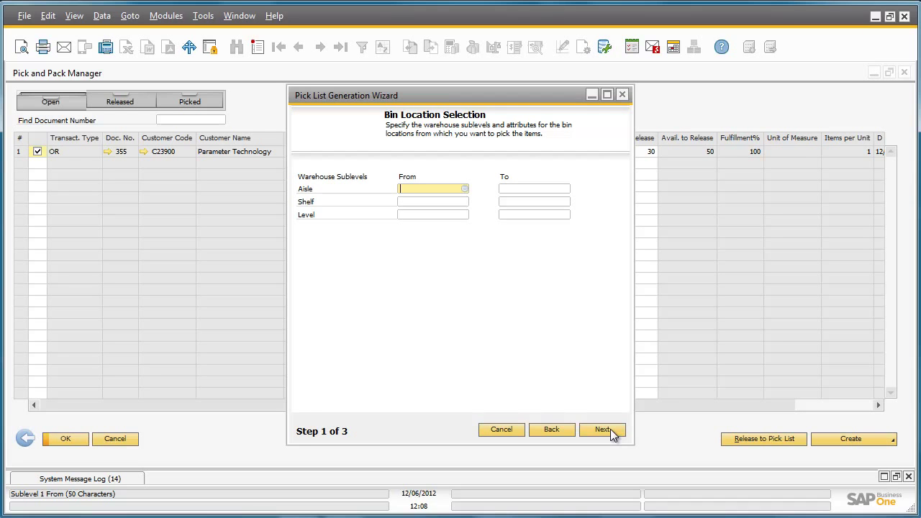
click(610, 429)
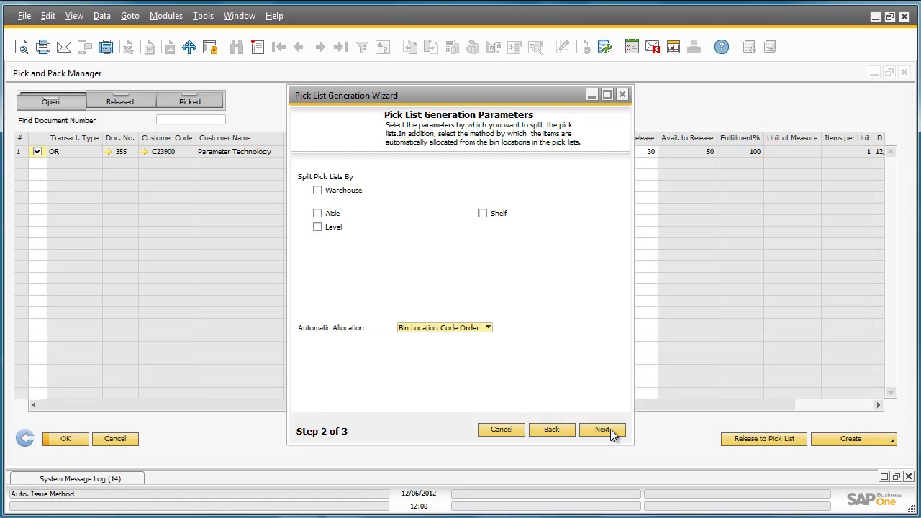
click(602, 429)
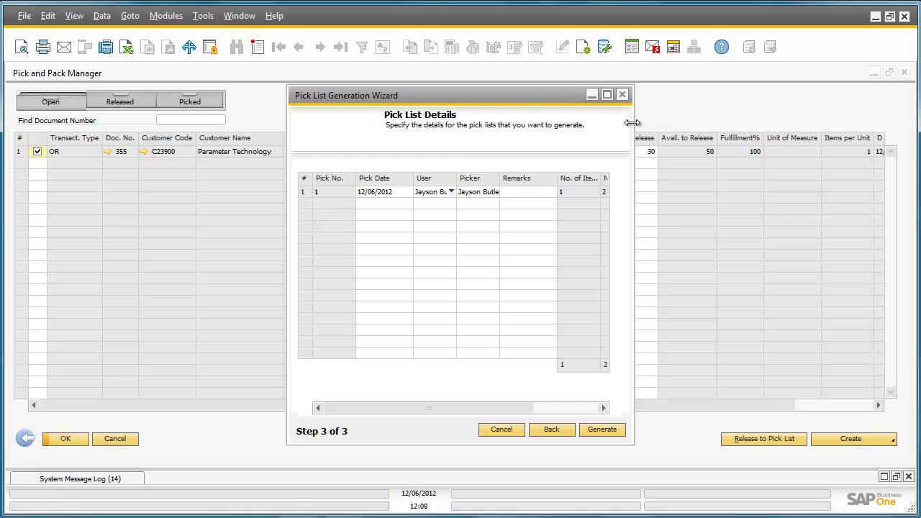
click(606, 95)
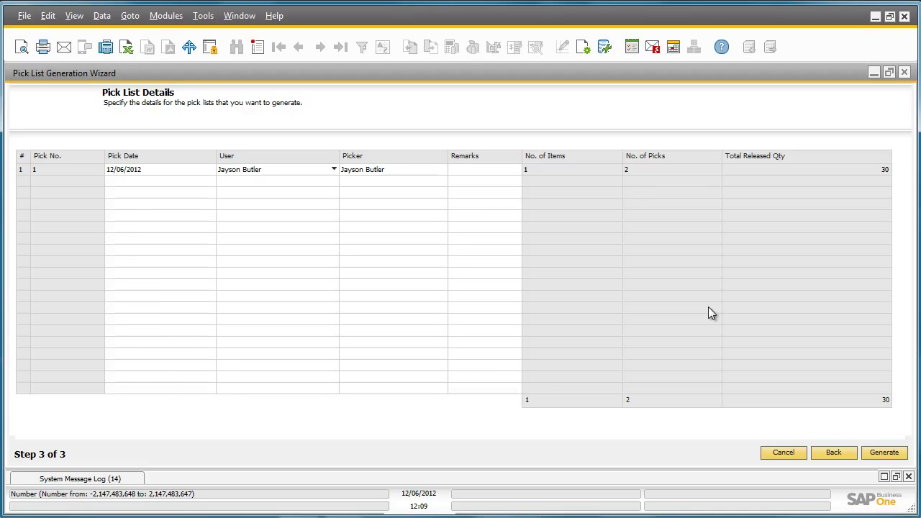
click(881, 452)
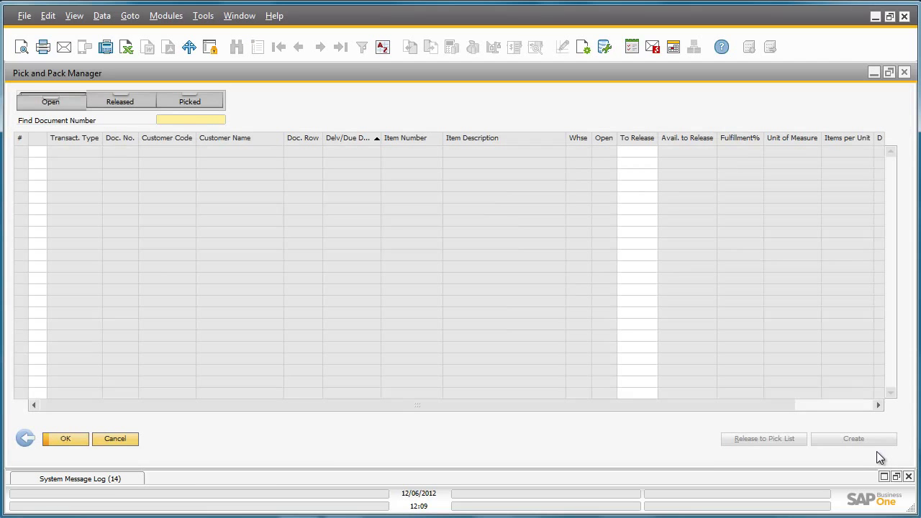
Step: From the Released pick lists, open pick list 1 in a maximized window to see all columns
click(117, 101)
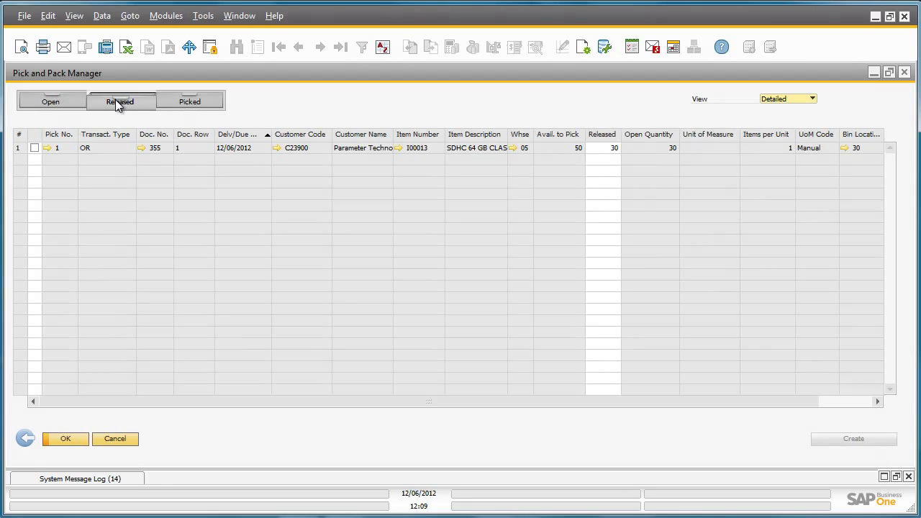
click(36, 146)
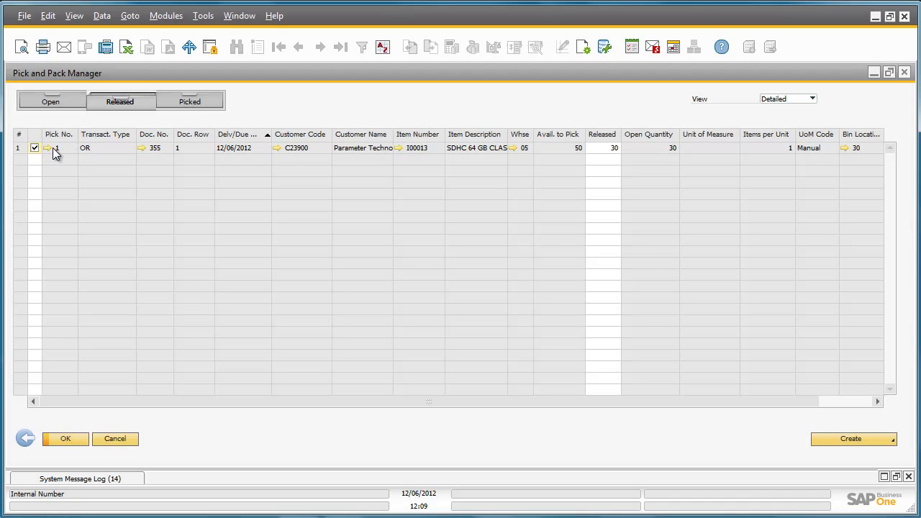
click(47, 148)
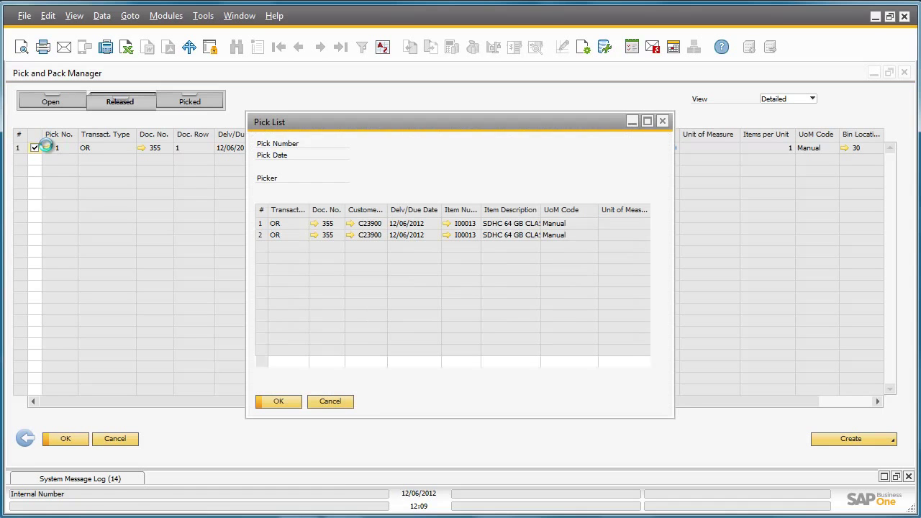
click(647, 121)
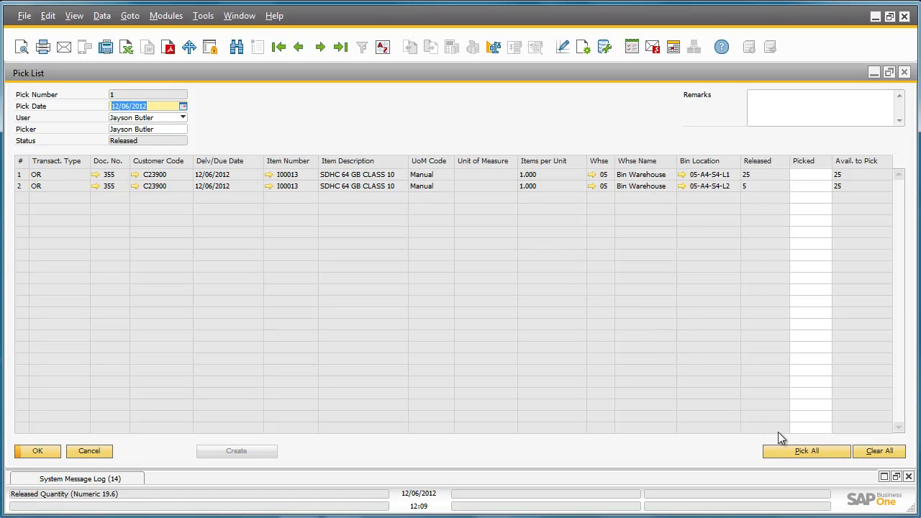
Step: Pick all quantities on pick list 1 (25 and 5 units) and update it to Picked
click(814, 453)
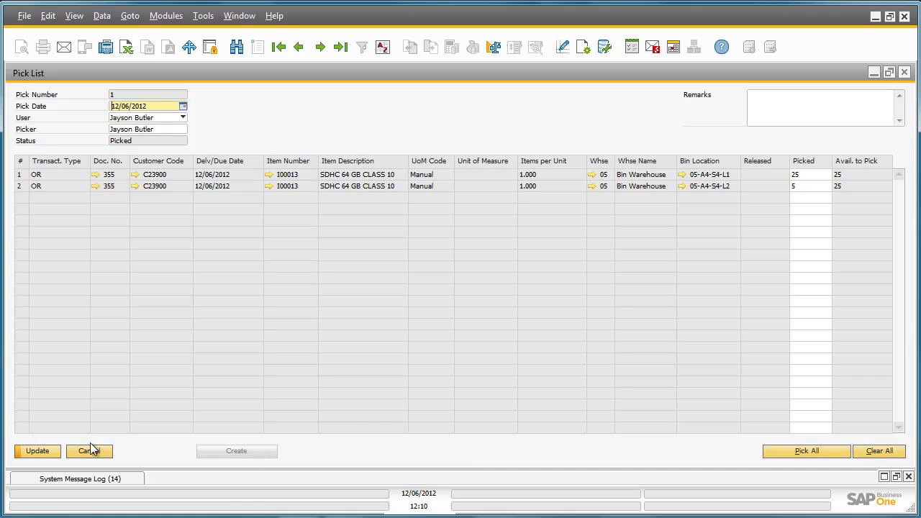
click(40, 452)
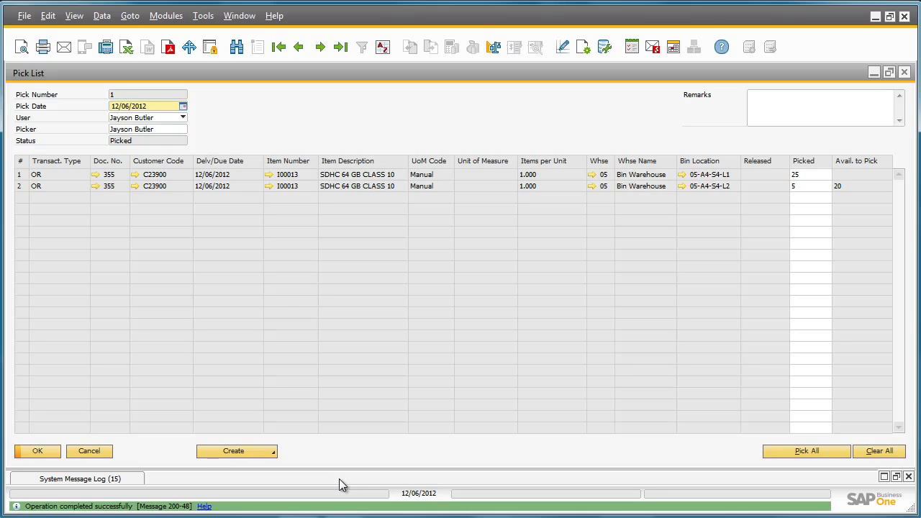
click(263, 453)
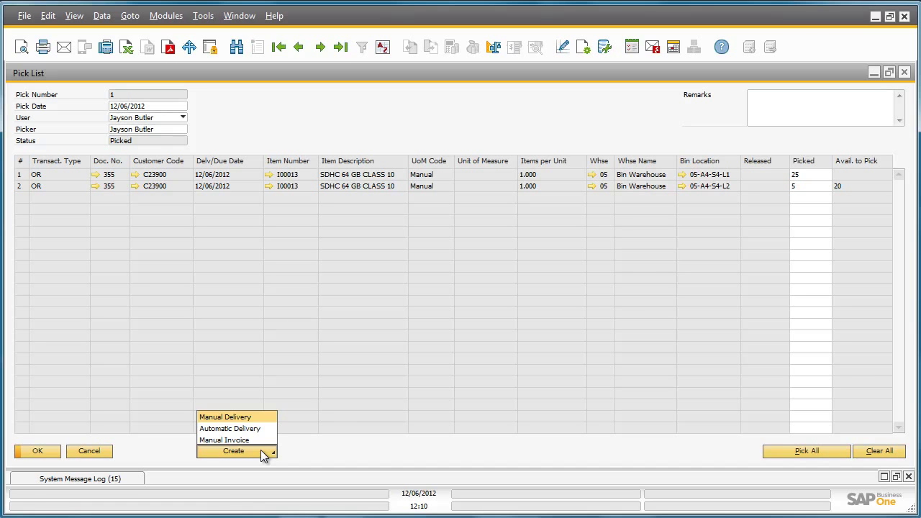
Step: Create a manual delivery from the pick list and view row 1's bin allocation (25 + 5 units)
click(267, 416)
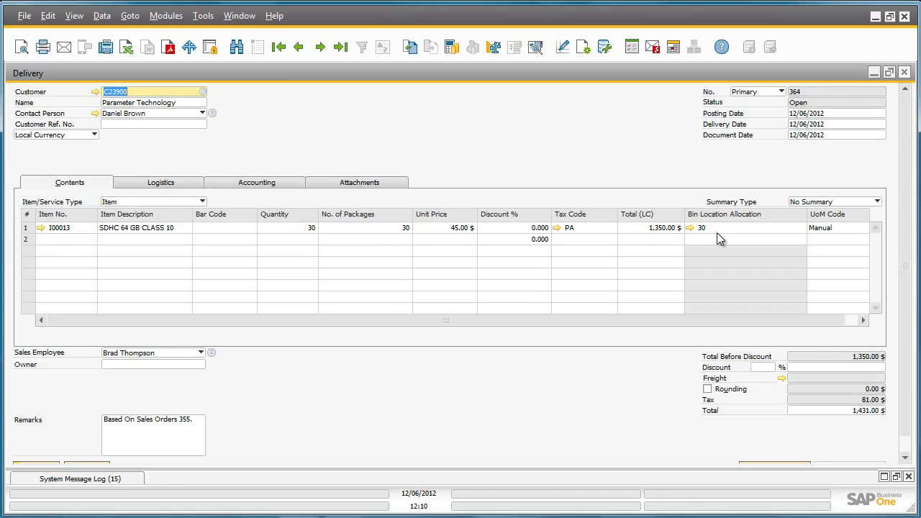
click(689, 227)
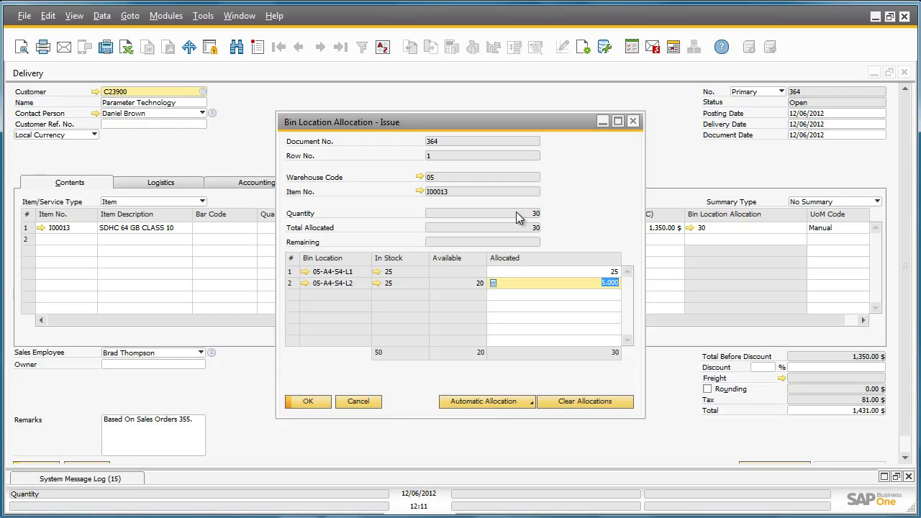
Step: Accept the bin allocation and add delivery 364, confirming the posting warning with Yes
click(314, 403)
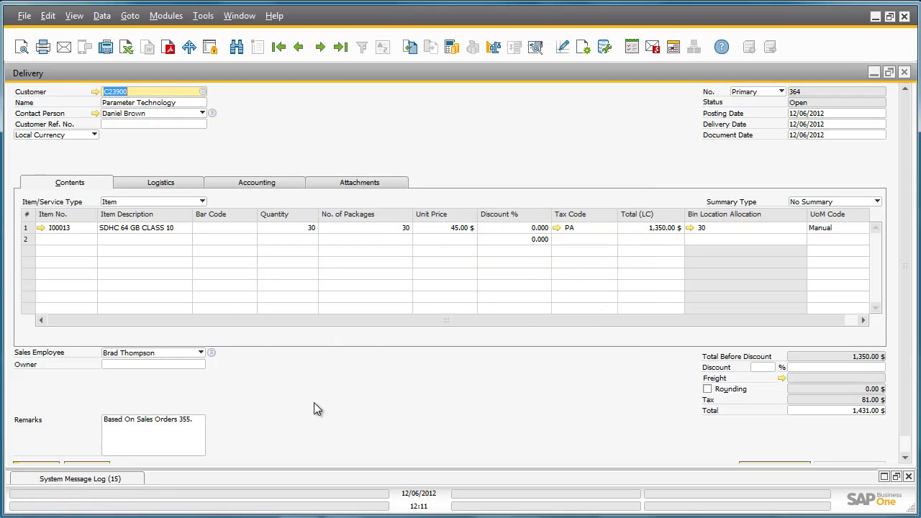
scroll(307, 399, down, 1)
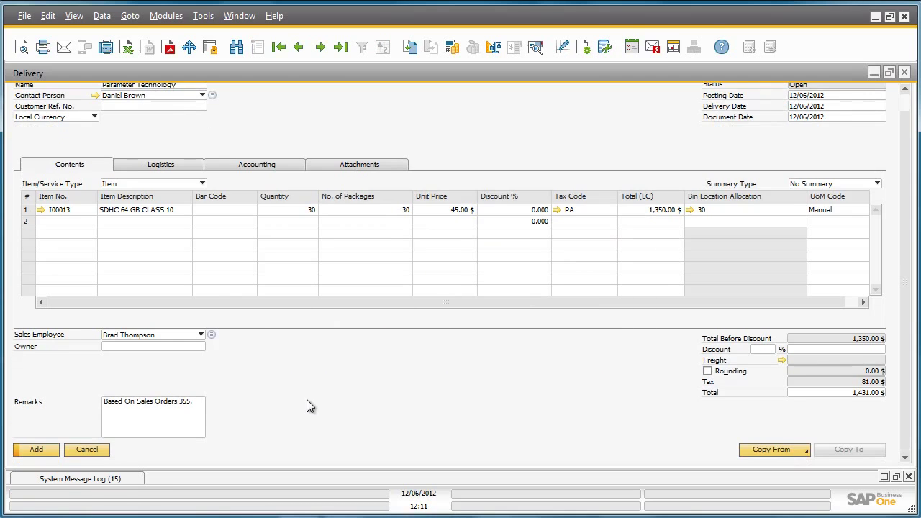
click(36, 449)
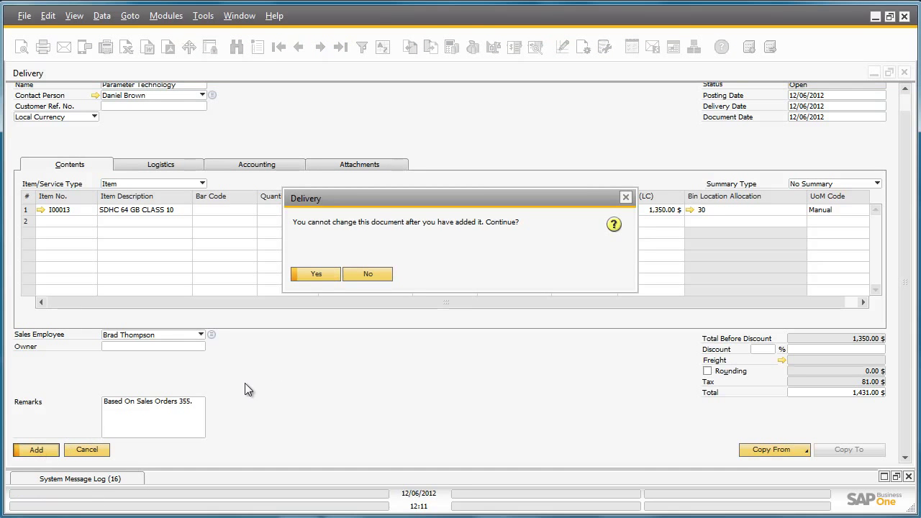
click(318, 275)
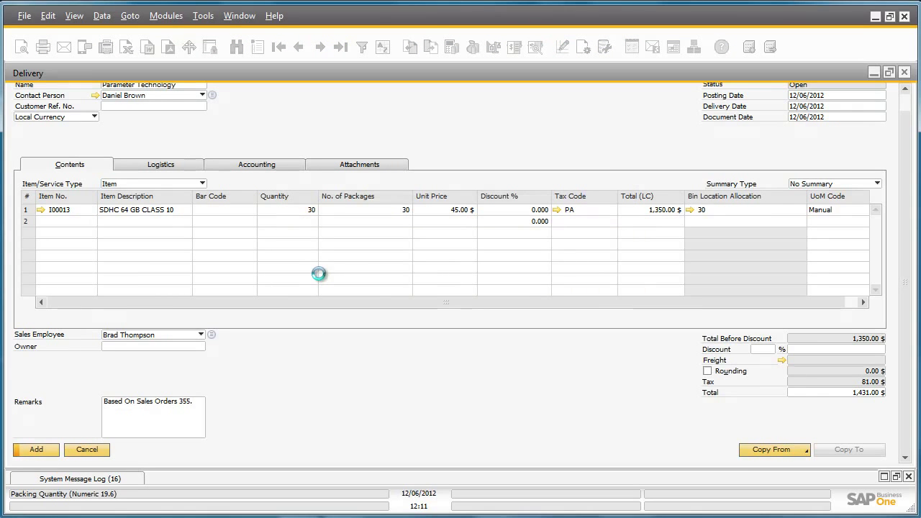